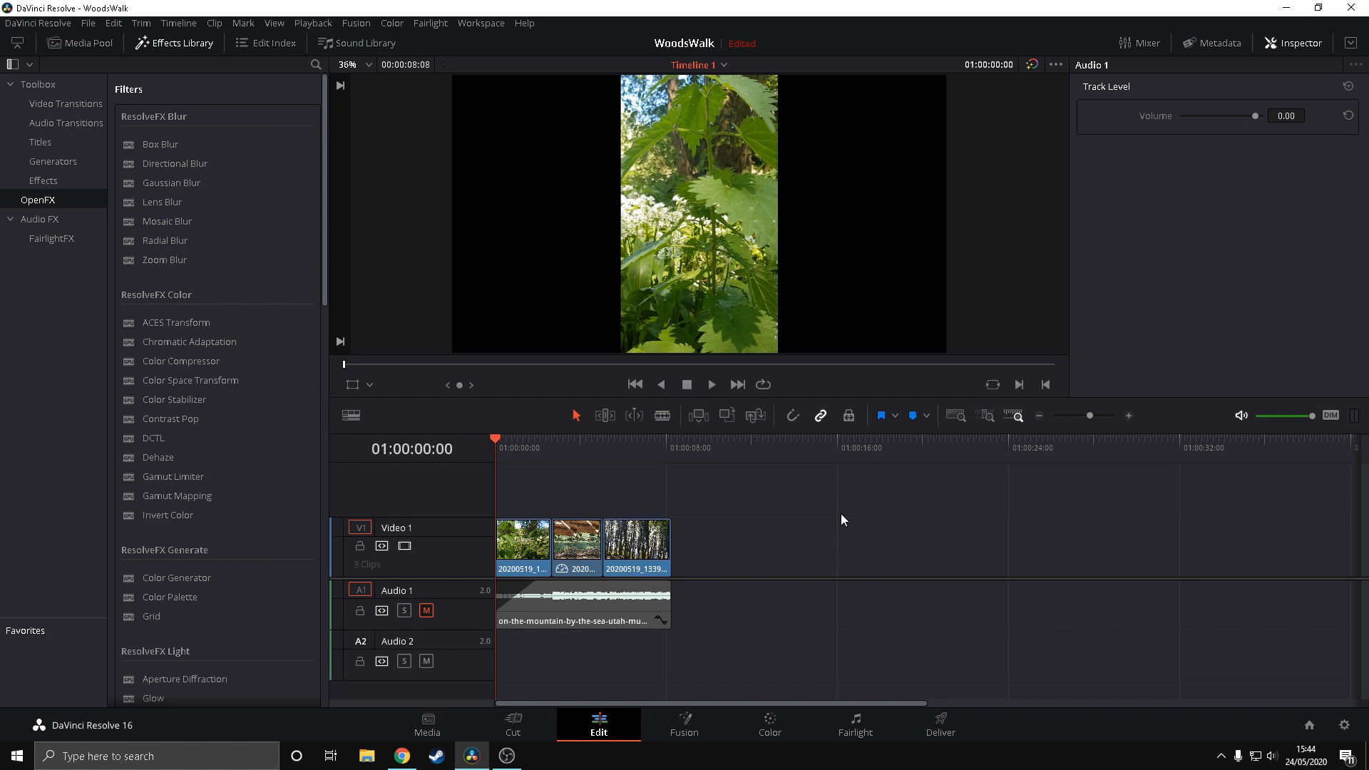
# Play the whole timeline full screen, and return the playhead to the start of the timeline
pyautogui.hotkey('ctrl', 'f')
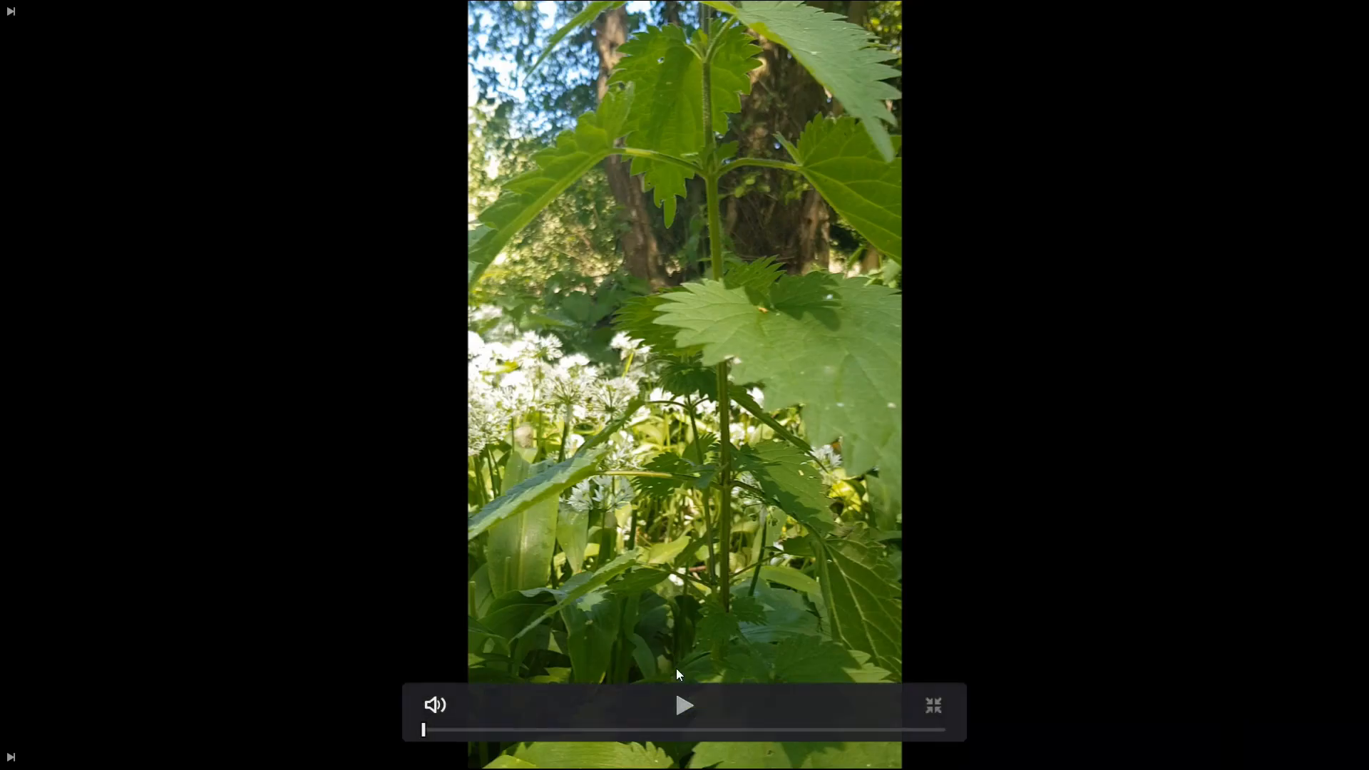
pyautogui.click(683, 705)
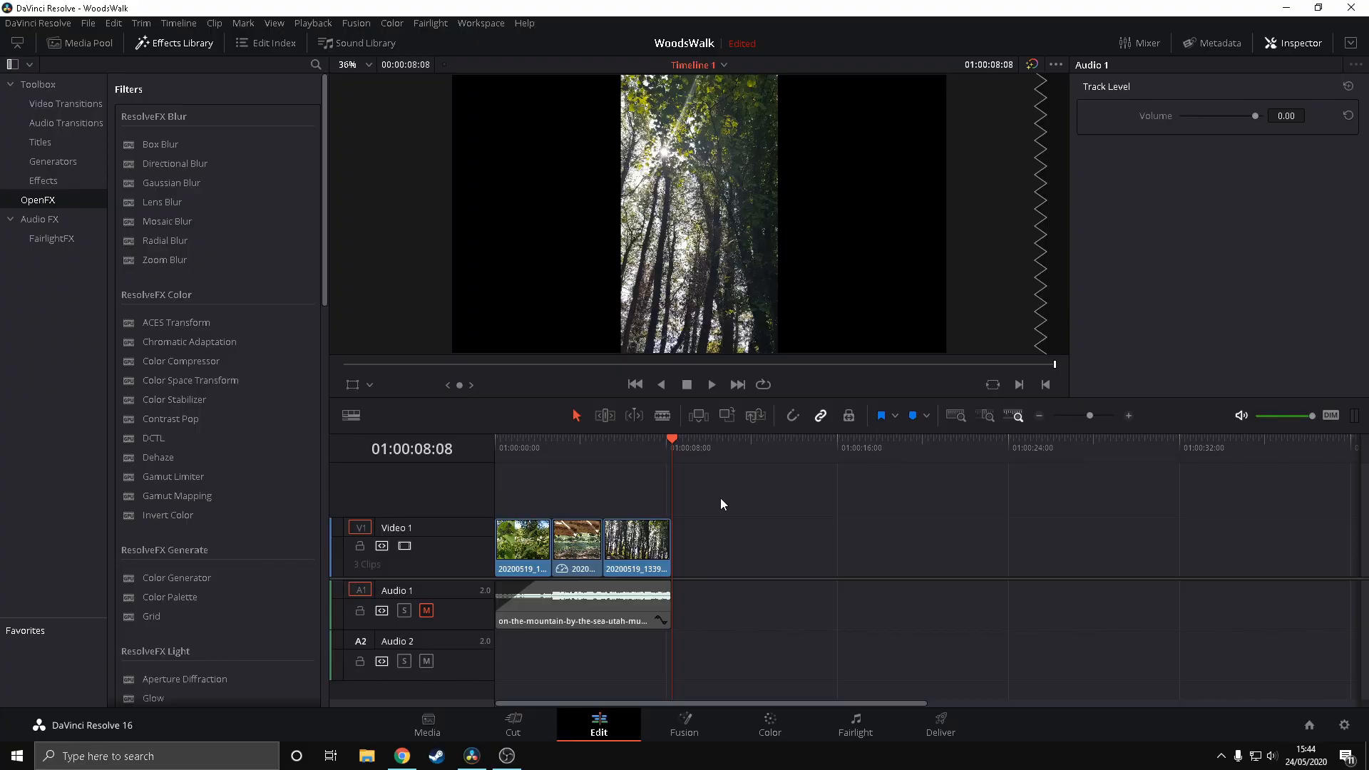
pyautogui.moveTo(672, 442); pyautogui.dragTo(492, 452)
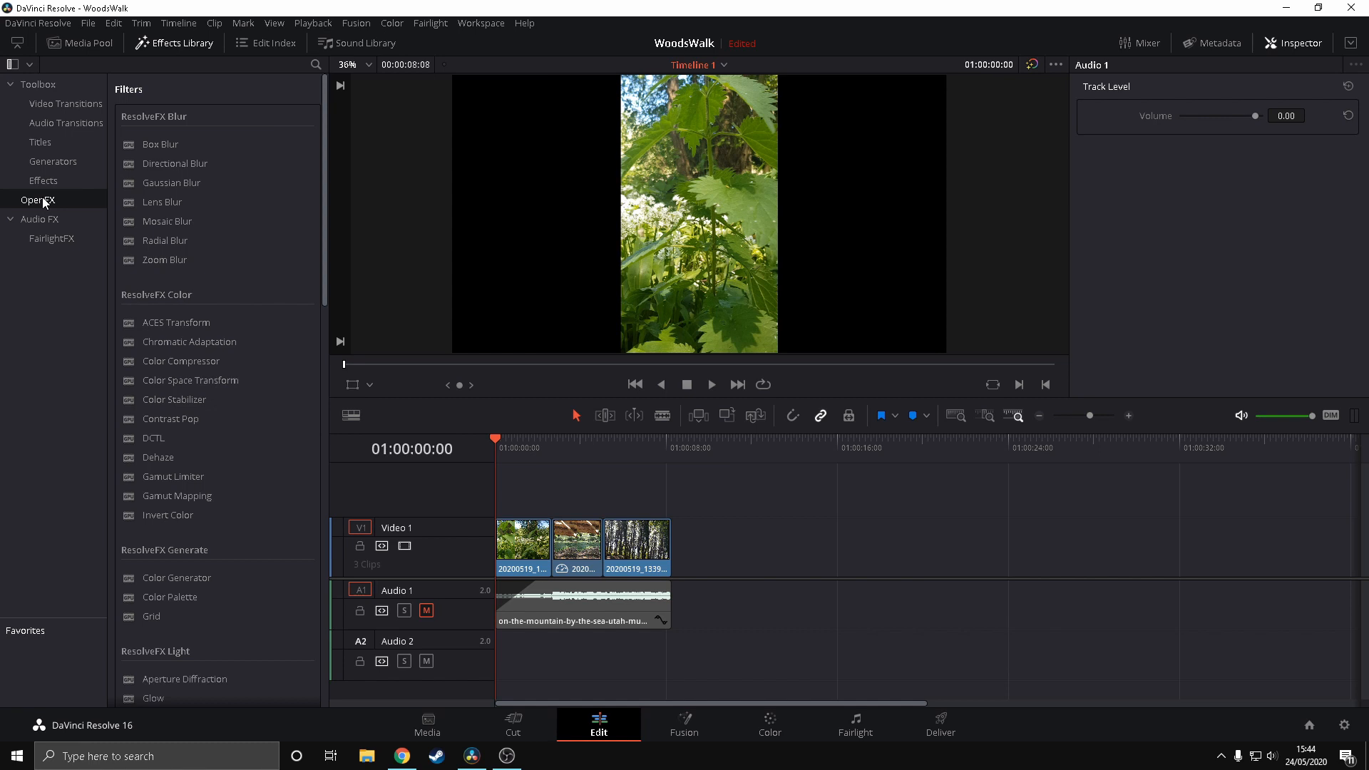
# Apply the Blanking Fill effect to the first clip on Video 1 and open the effect's settings
pyautogui.scroll(-3, 207, 288)
pyautogui.scroll(-4, 210, 297)
pyautogui.scroll(-3, 209, 297)
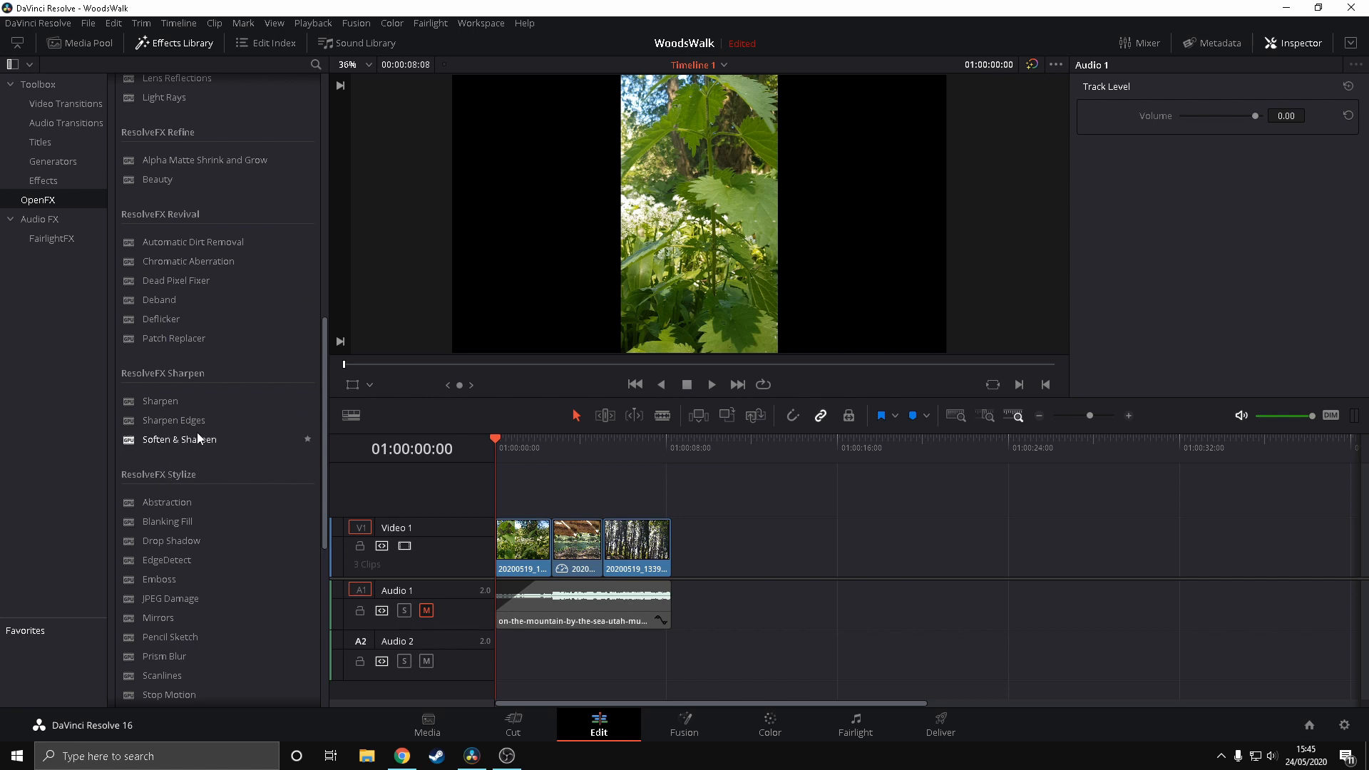
pyautogui.scroll(-2, 197, 432)
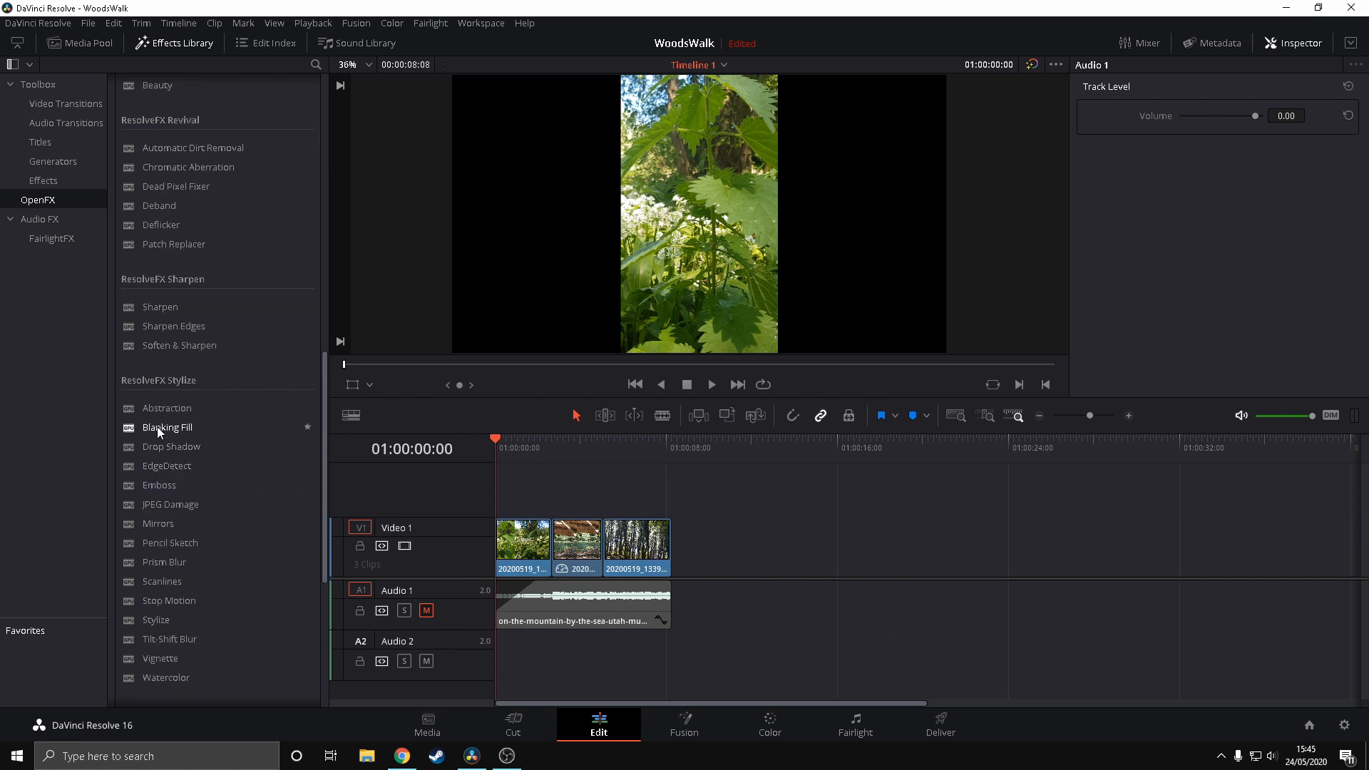
pyautogui.moveTo(158, 431); pyautogui.dragTo(513, 536)
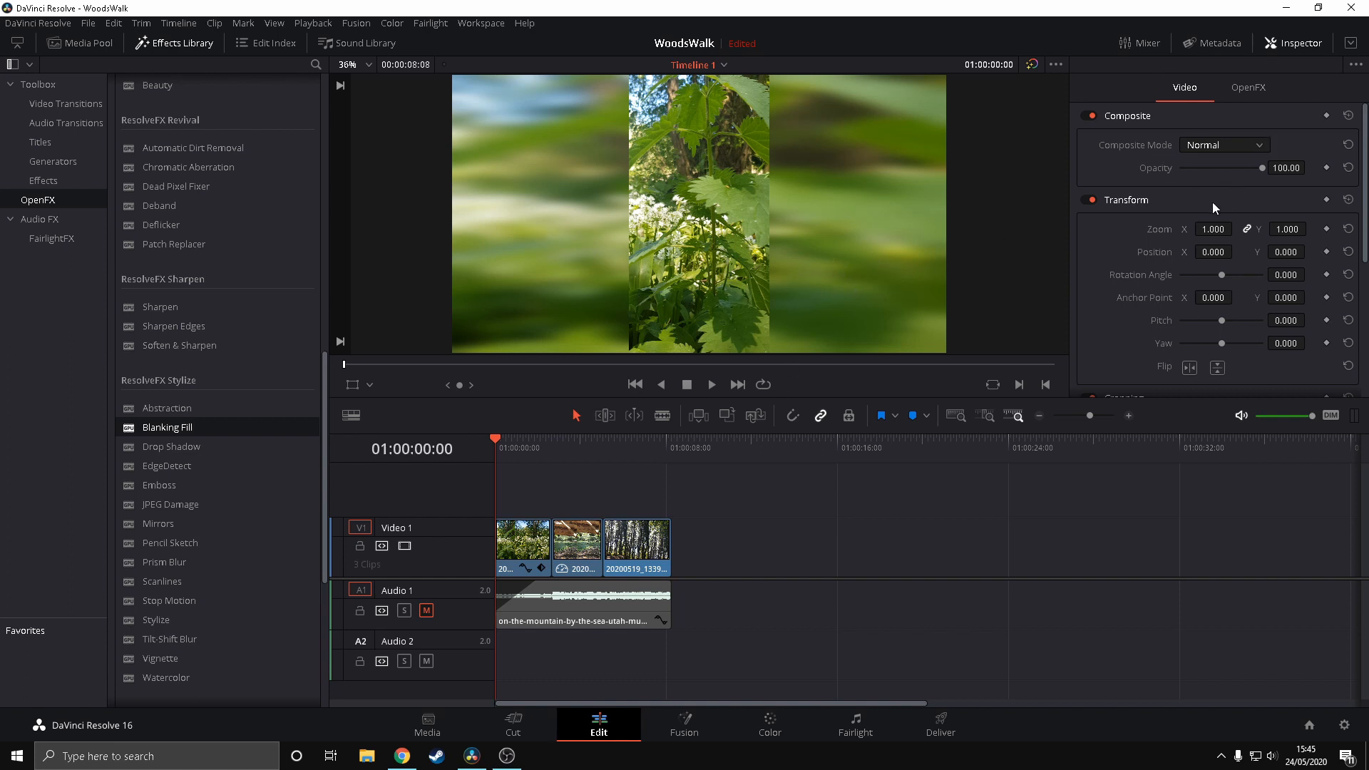
pyautogui.click(1242, 88)
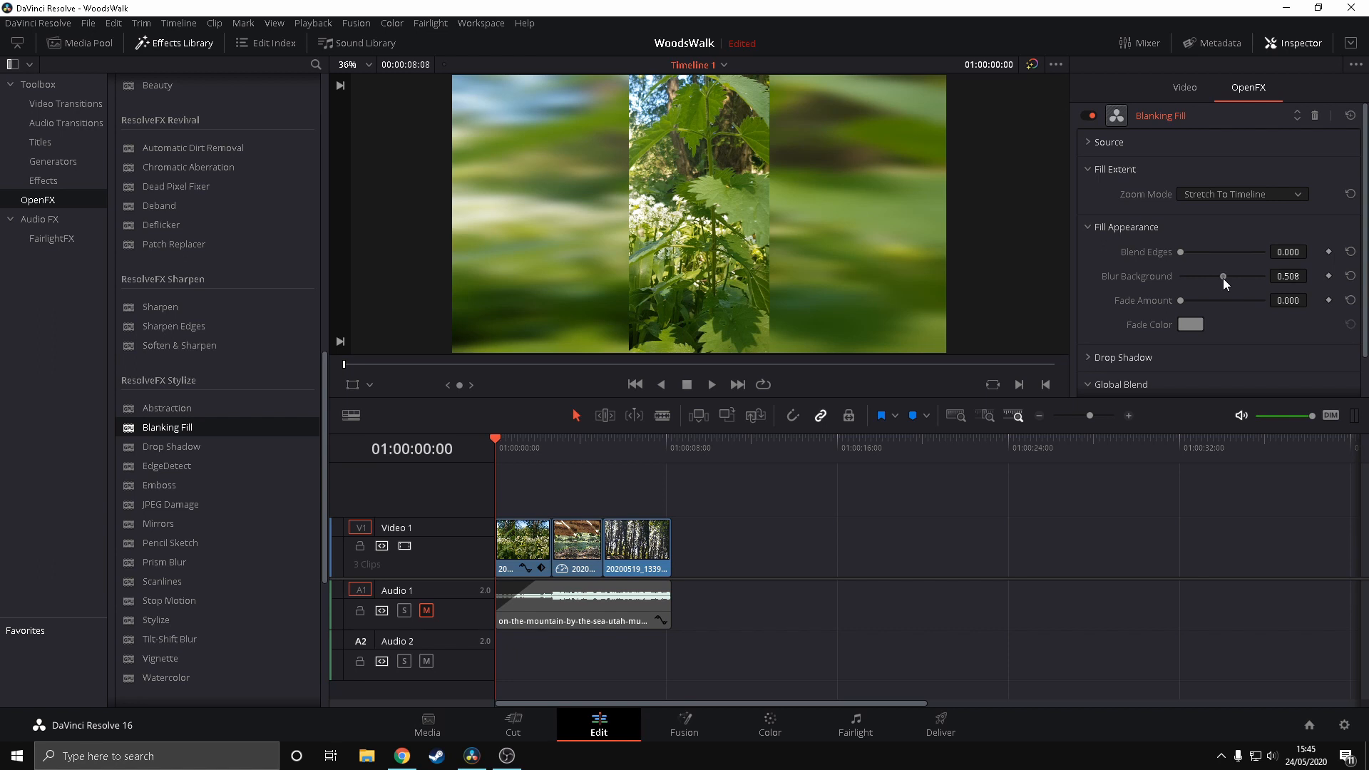
# Set the first clip's Blanking Fill to the Zoom To Timeline mode with a background blur of 0.364
pyautogui.moveTo(1223, 278); pyautogui.dragTo(1231, 279)
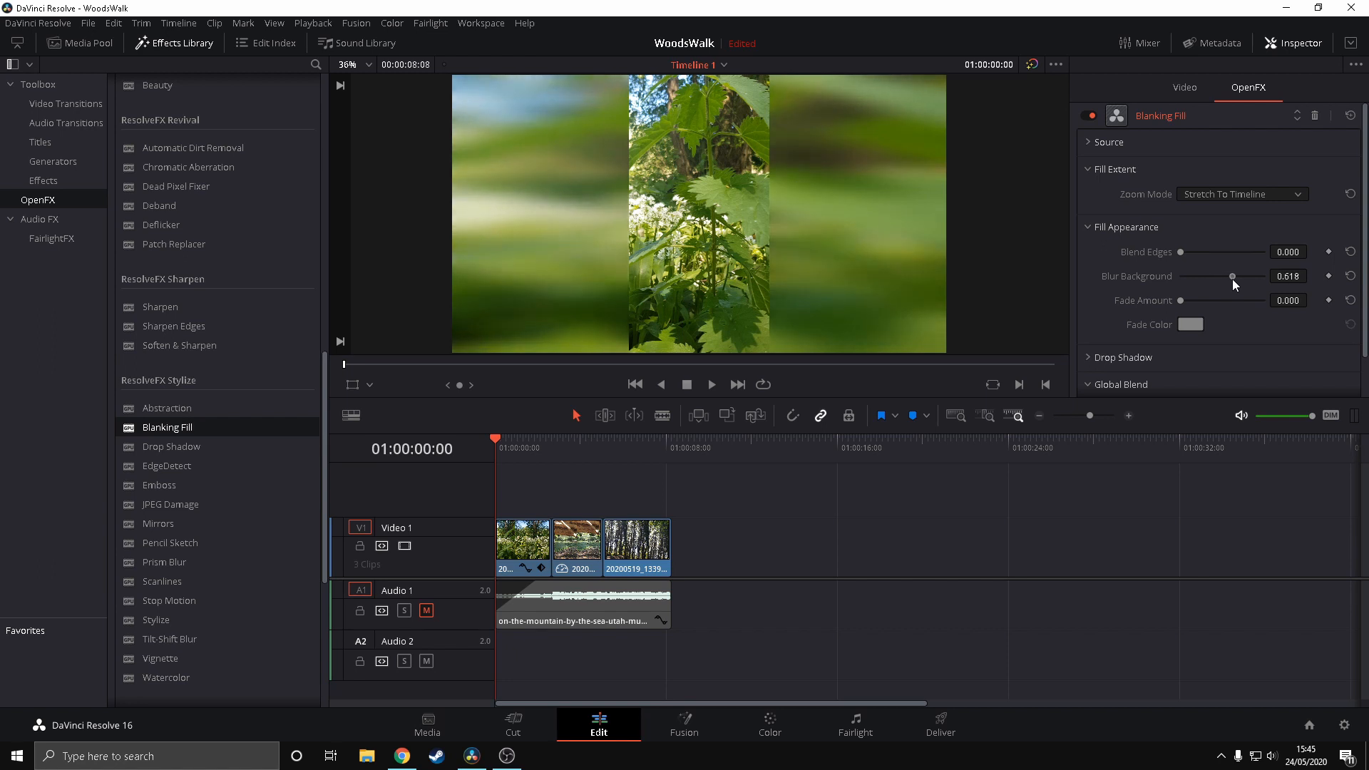
pyautogui.click(1215, 196)
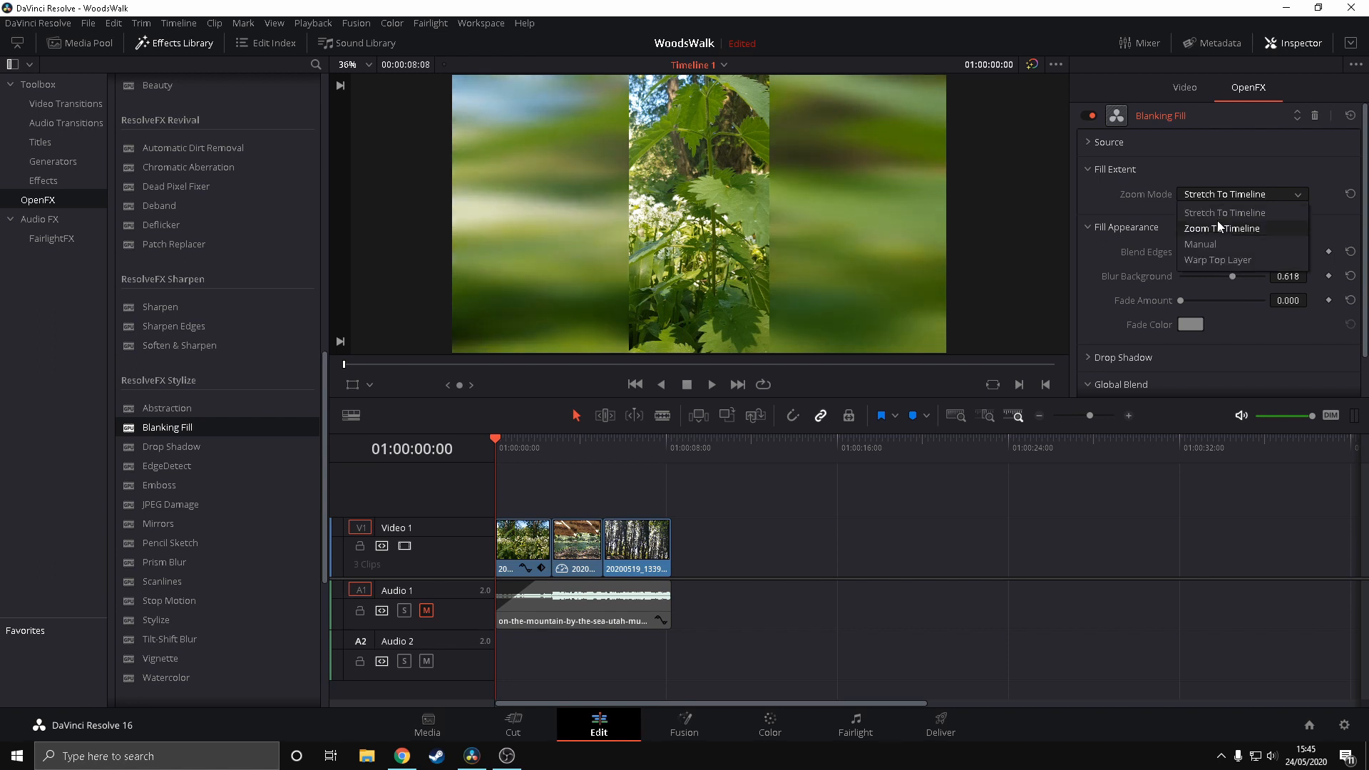
pyautogui.click(1216, 227)
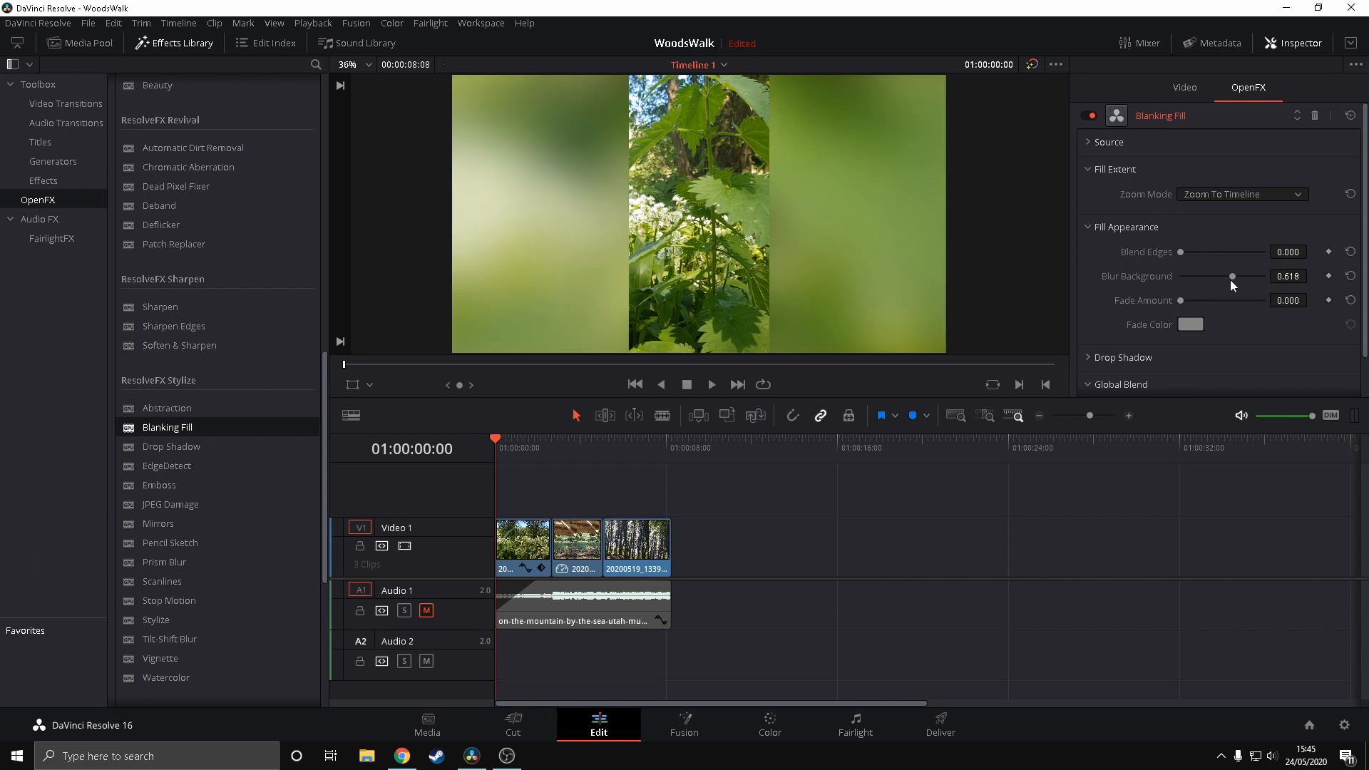
pyautogui.moveTo(1232, 277); pyautogui.dragTo(1211, 279)
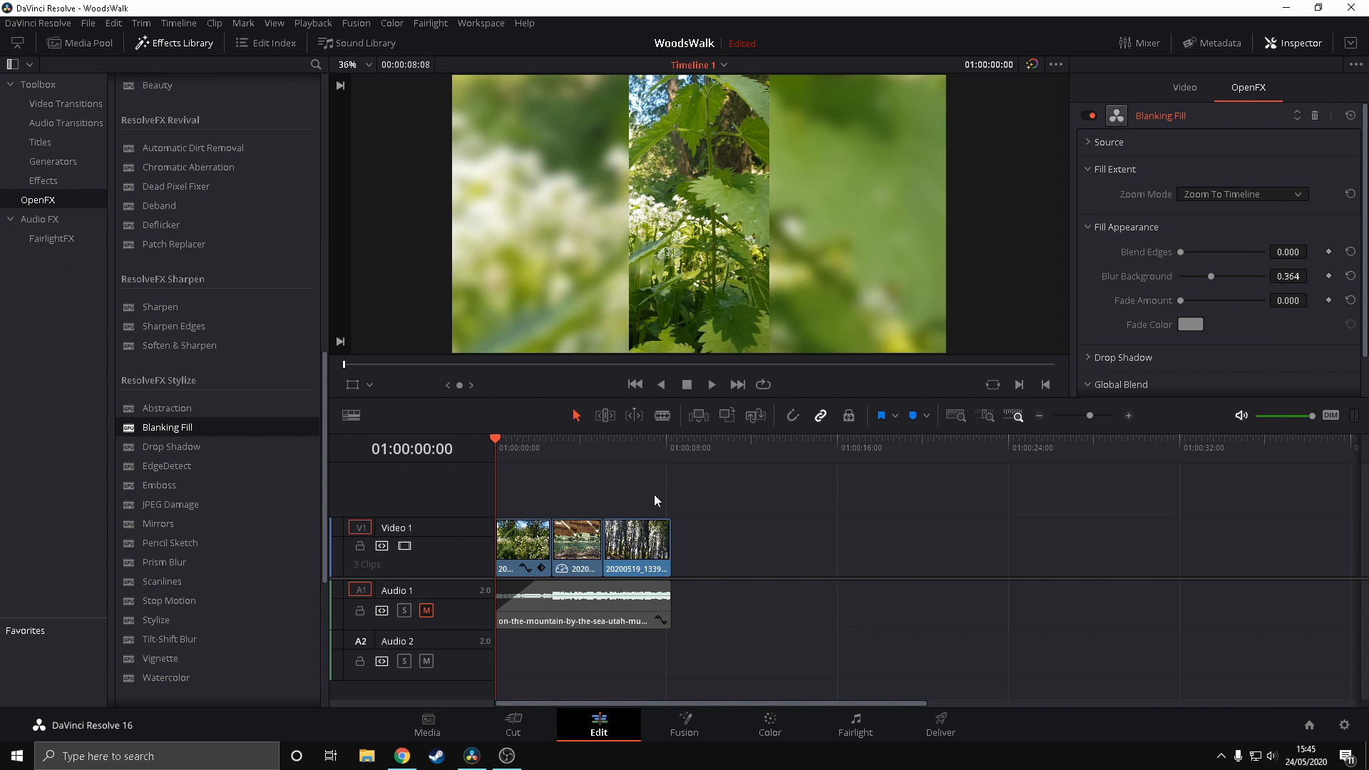
# Apply Blanking Fill to the second clip on Video 1 and set its zoom mode to Zoom To Timeline
pyautogui.moveTo(149, 427); pyautogui.dragTo(577, 544)
pyautogui.click(1297, 194)
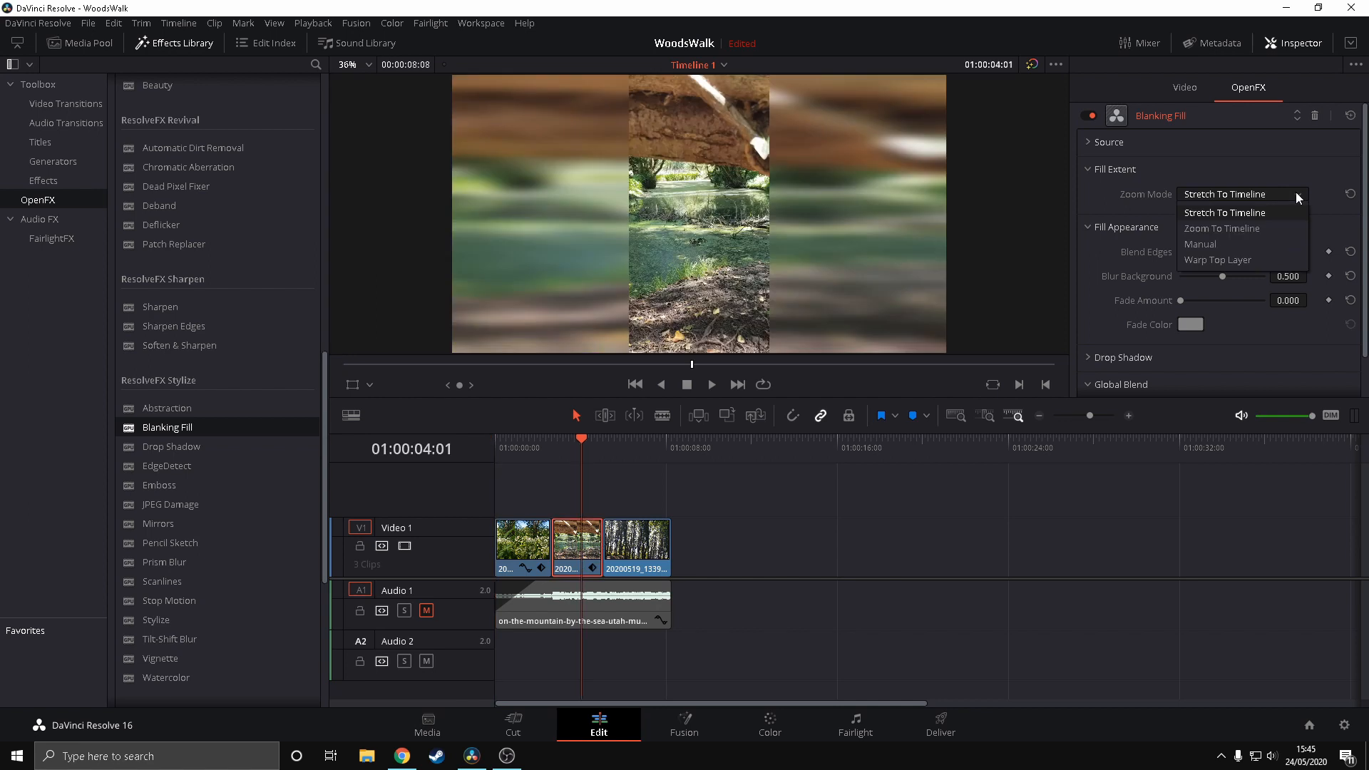
pyautogui.click(1221, 228)
# Play the first two clips from the start to check their filled backgrounds, and return the playhead to the start
pyautogui.press('Home')
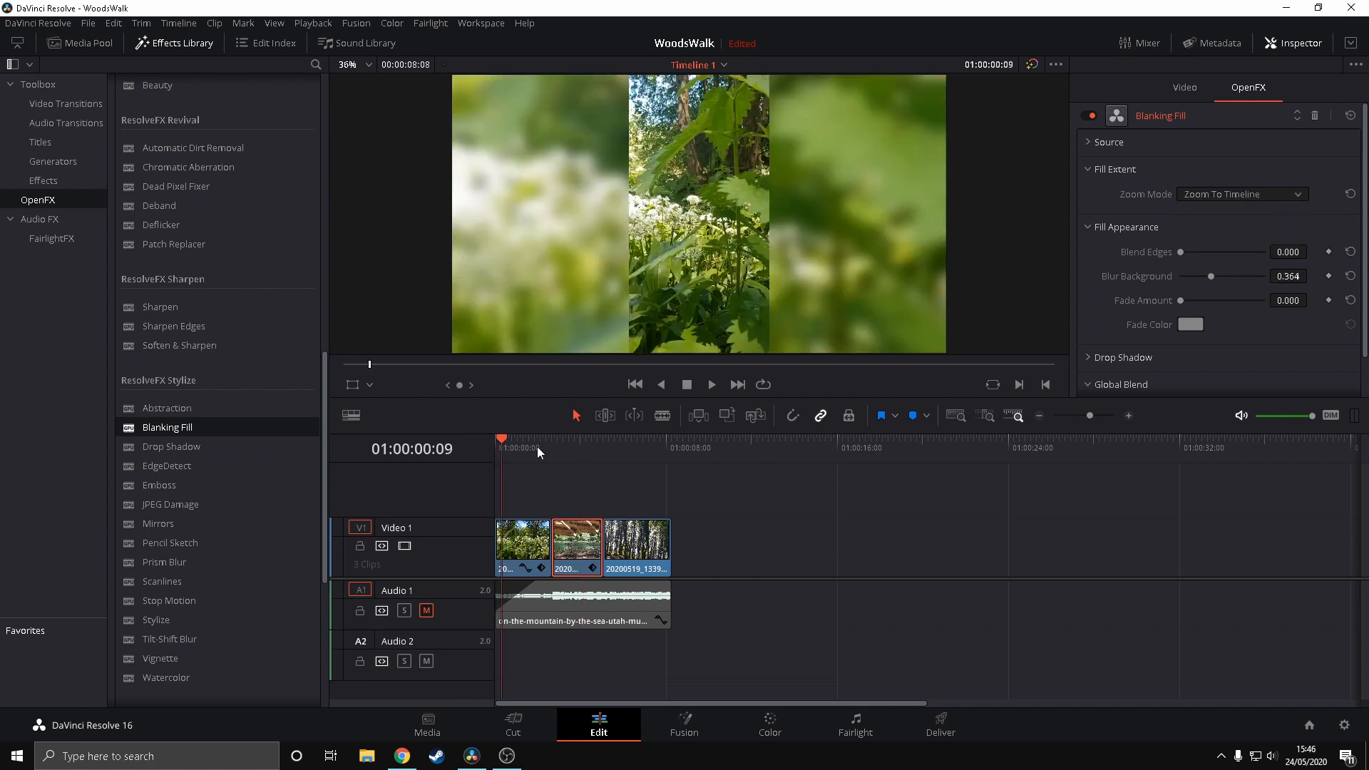
pyautogui.press('space')
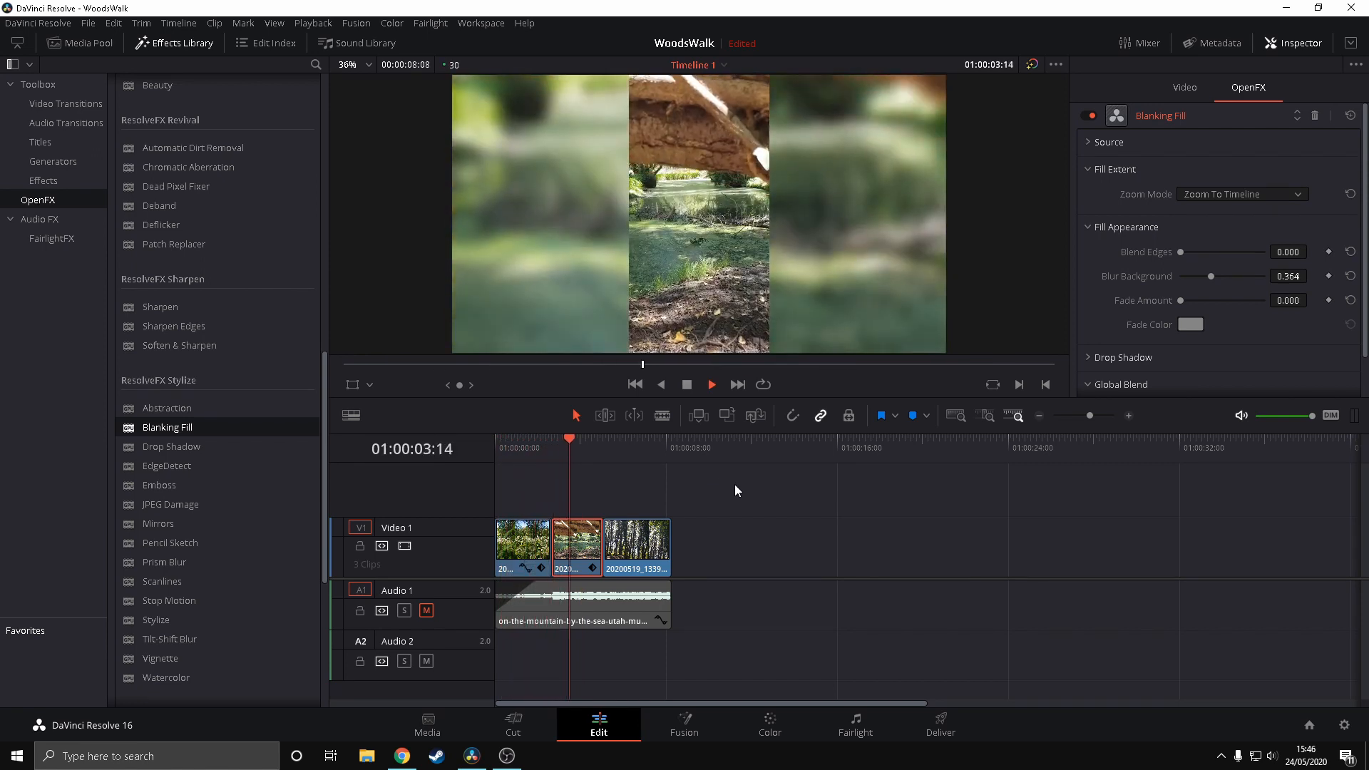
pyautogui.press('space')
pyautogui.moveTo(501, 439); pyautogui.dragTo(487, 441)
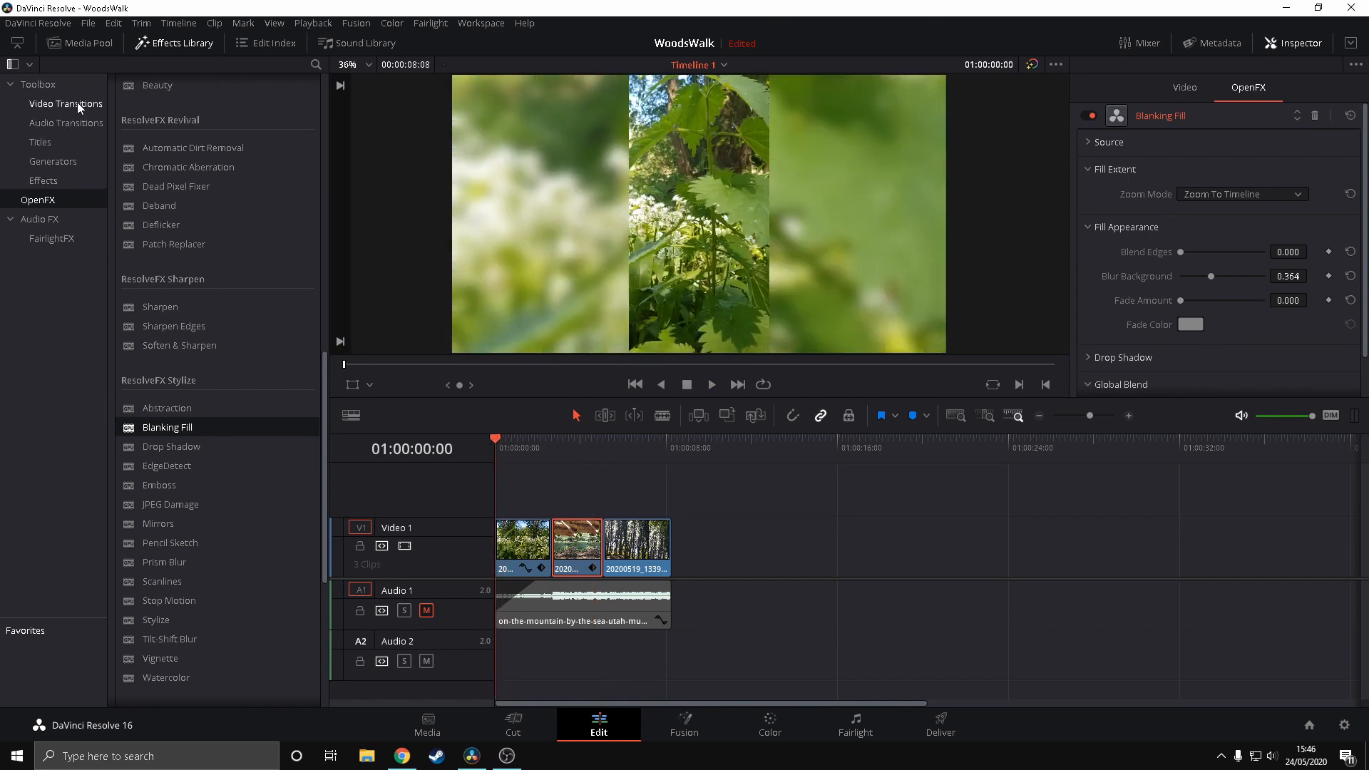
# Add a Cross Dissolve transition between the first and second clips on Video 1
pyautogui.click(53, 105)
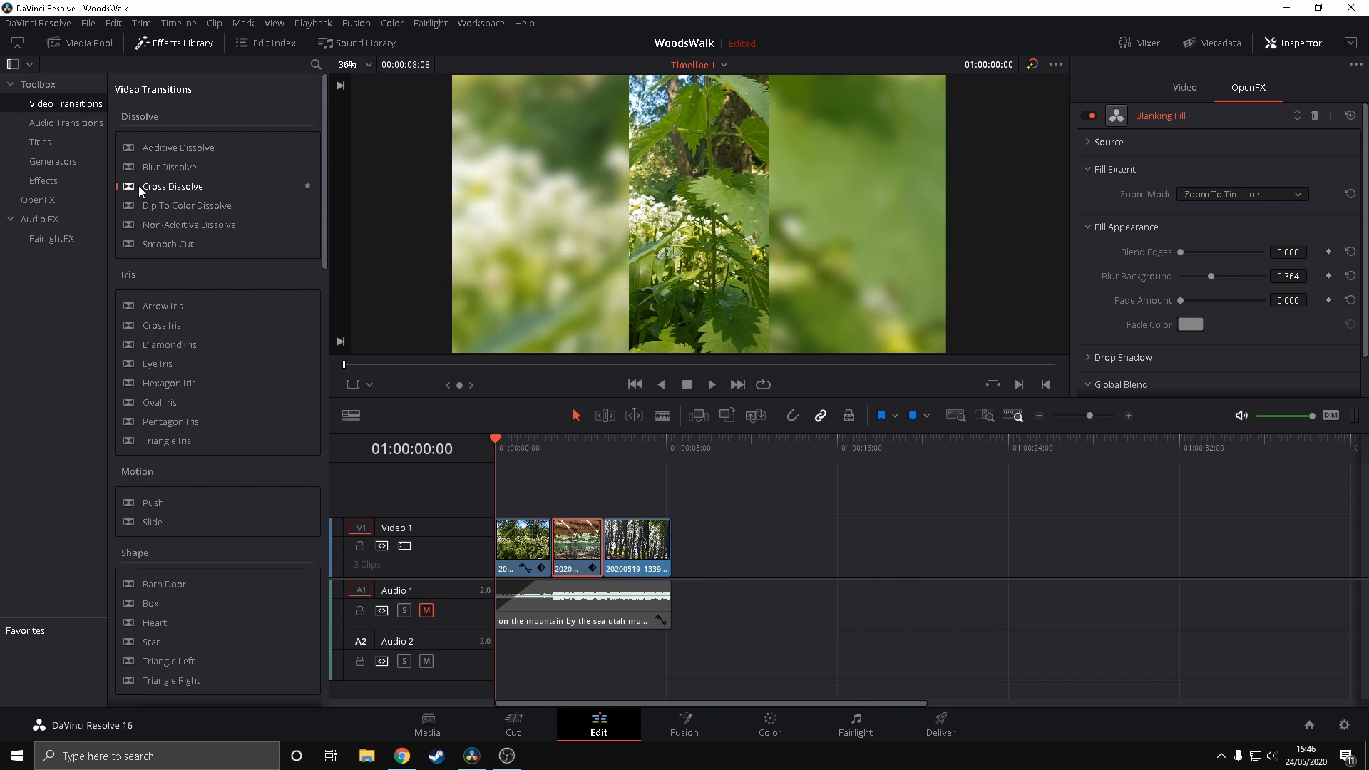
pyautogui.moveTo(138, 186); pyautogui.dragTo(550, 551)
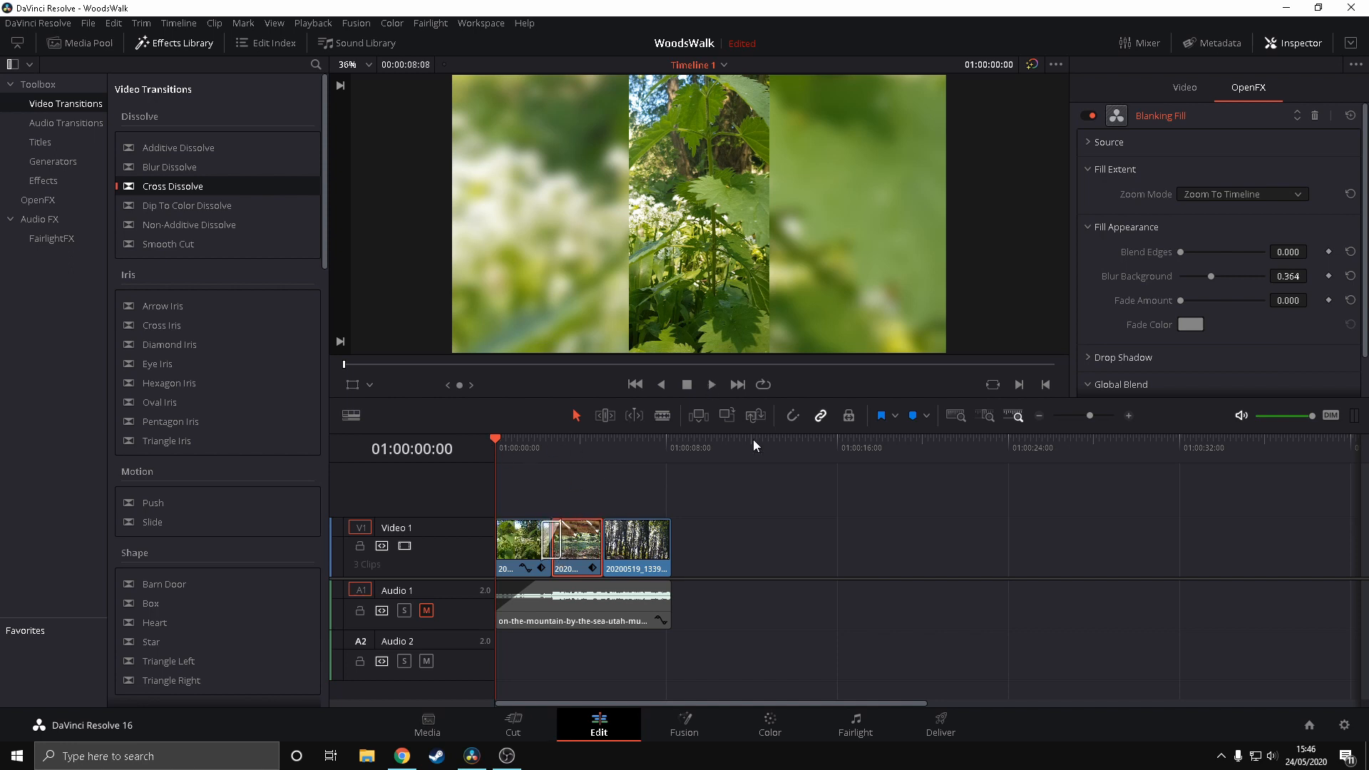
# Play back the cut between the first two clips repeatedly to examine the transition, and open the transition's settings
pyautogui.press('space')
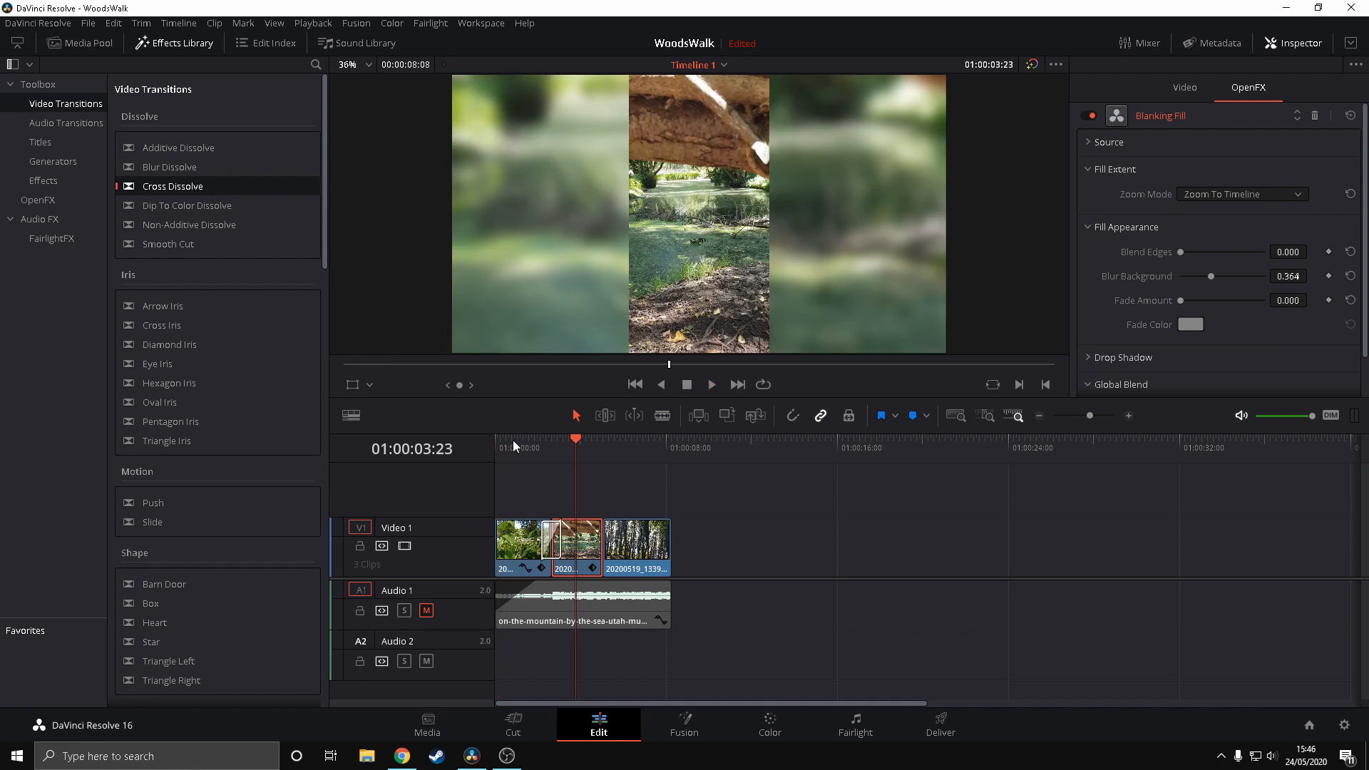
pyautogui.click(512, 439)
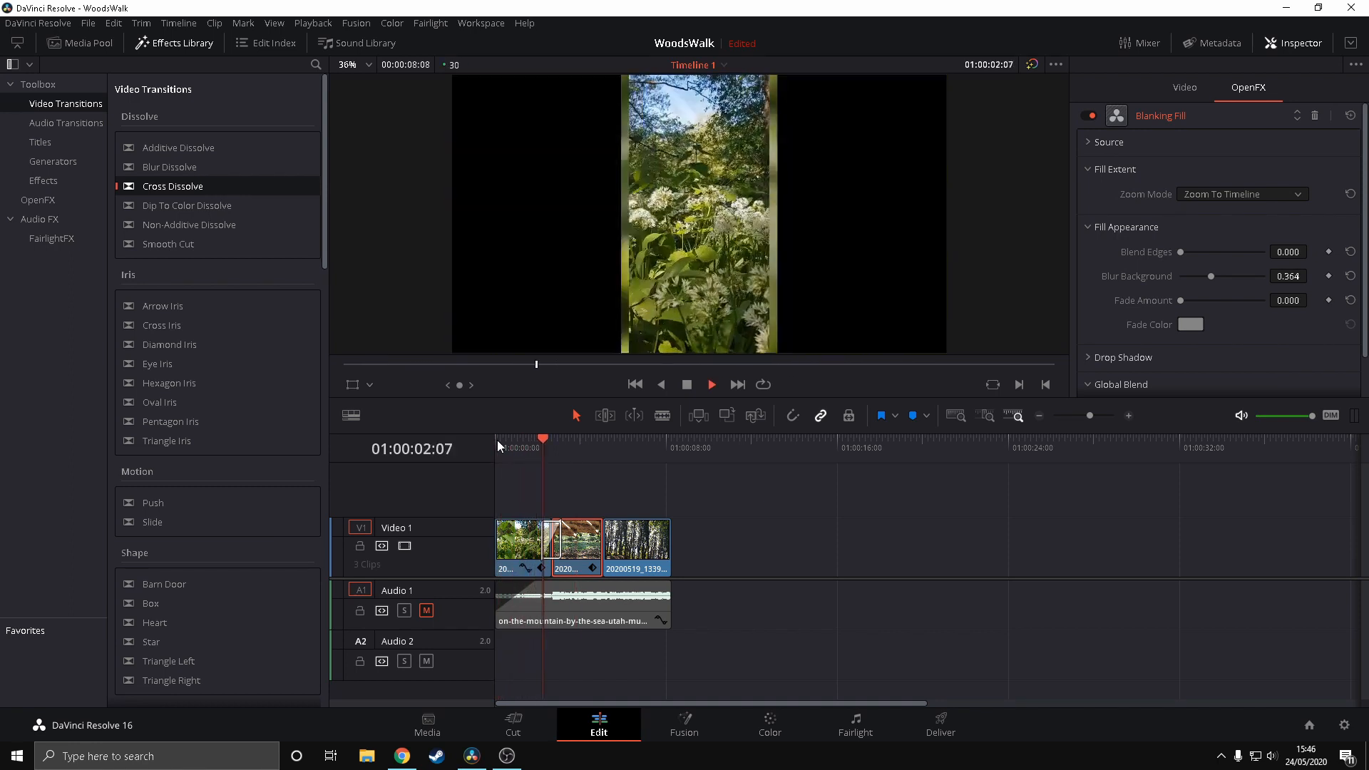
pyautogui.press('space')
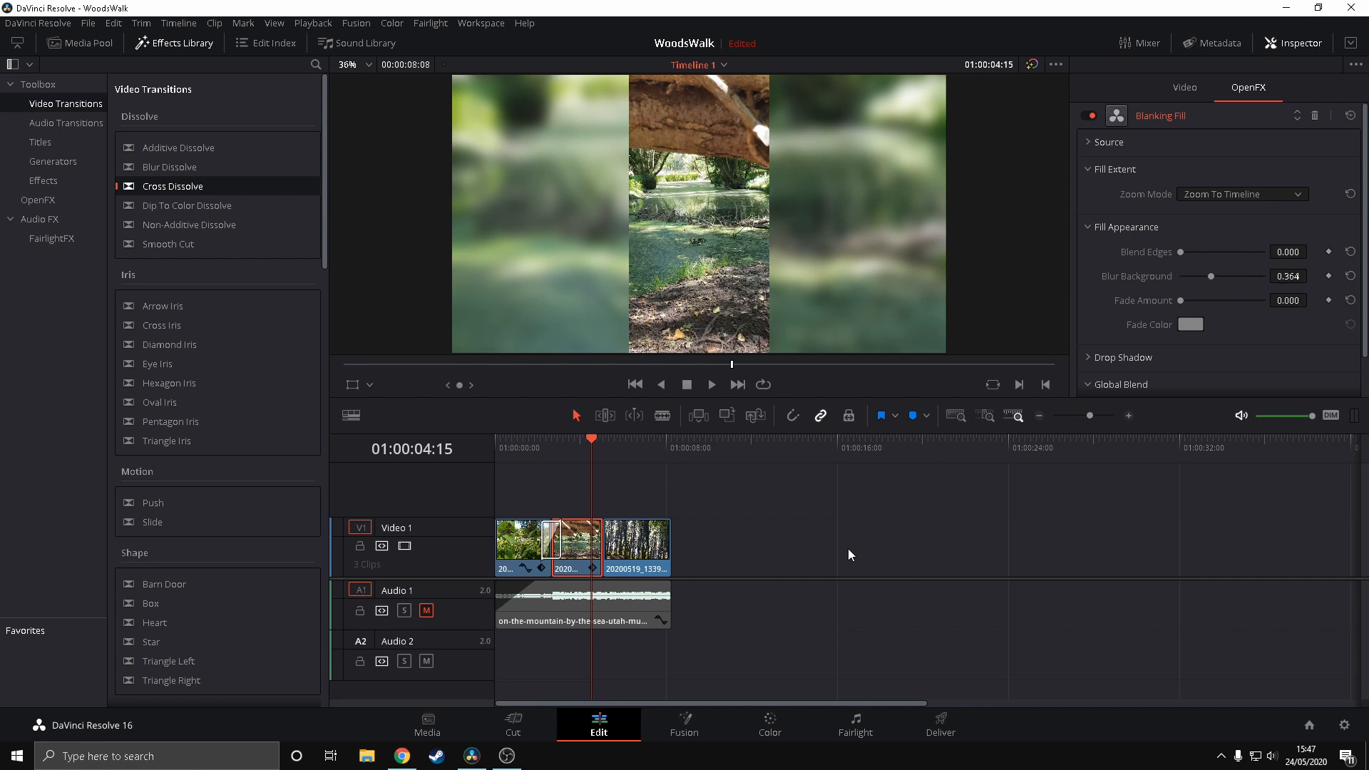
pyautogui.click(522, 439)
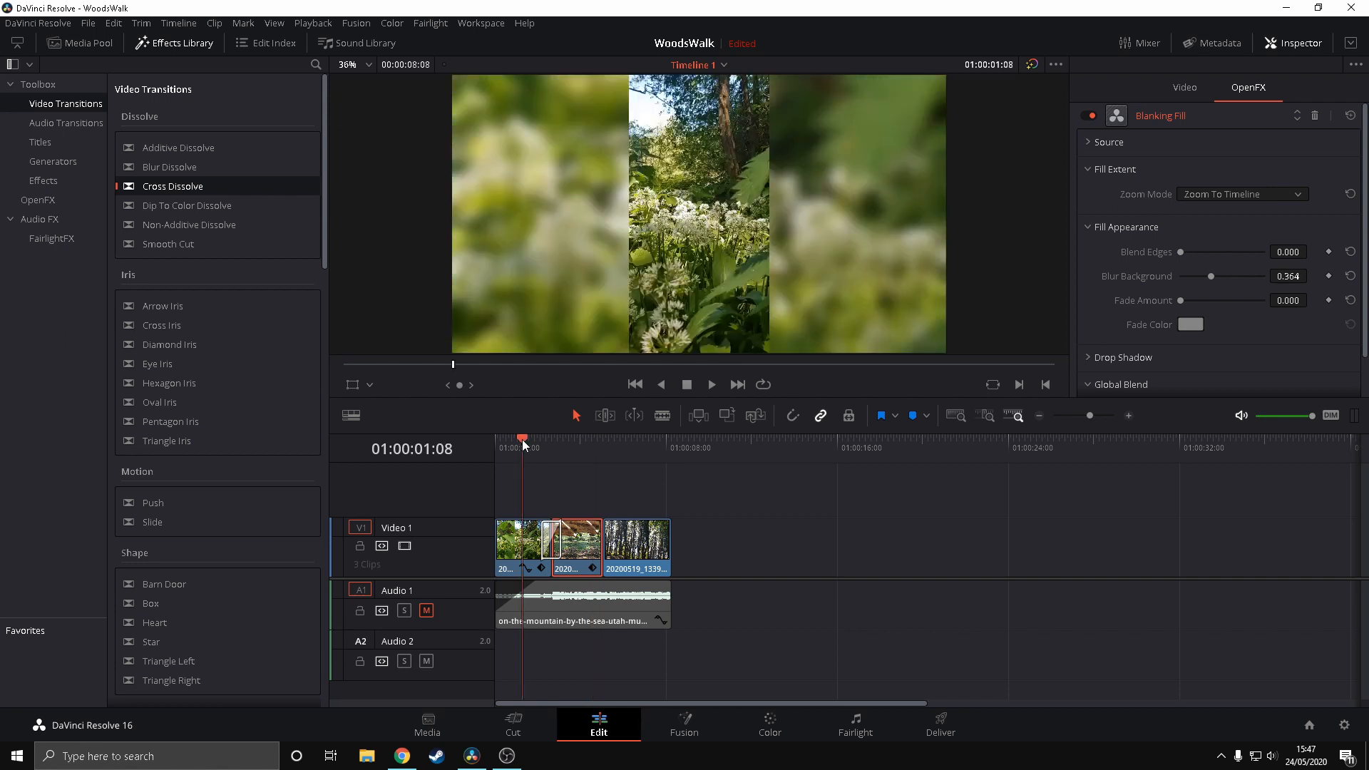
pyautogui.press('space')
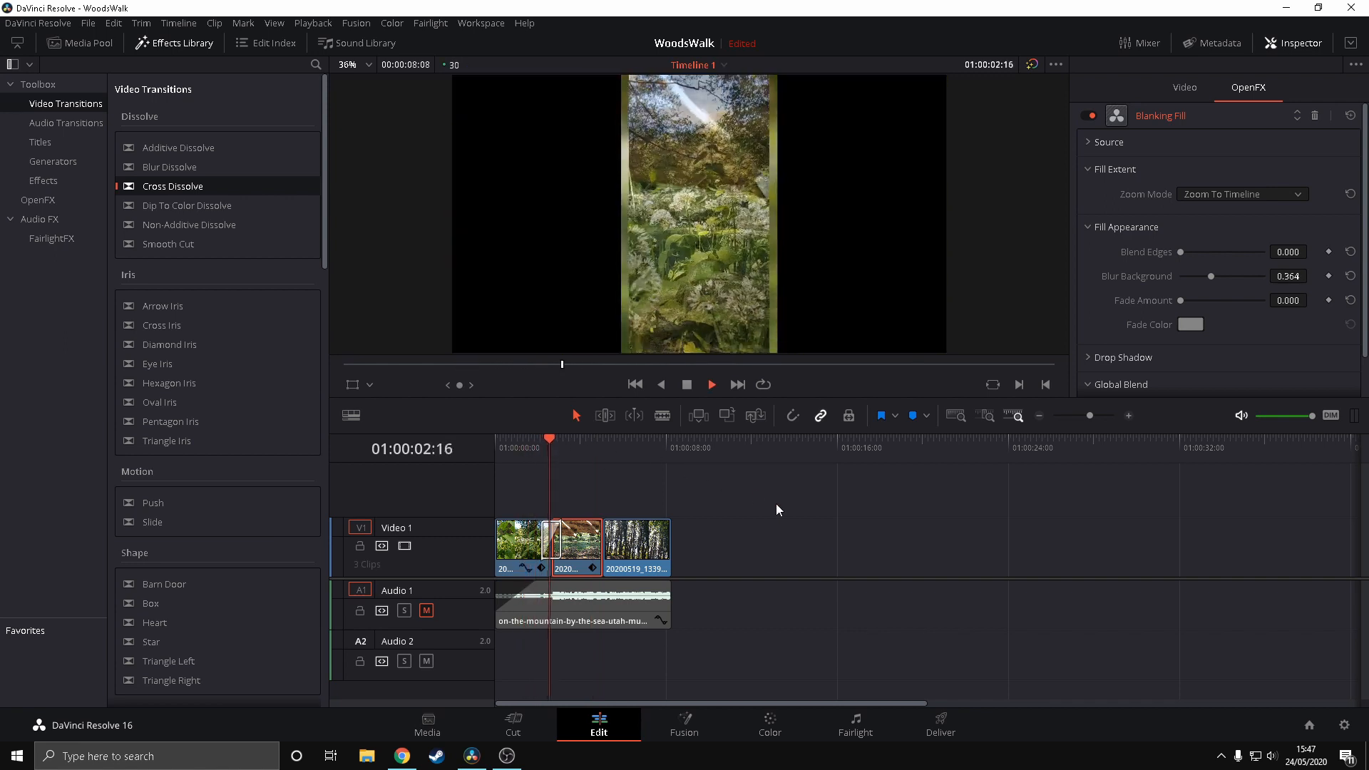
pyautogui.press('space')
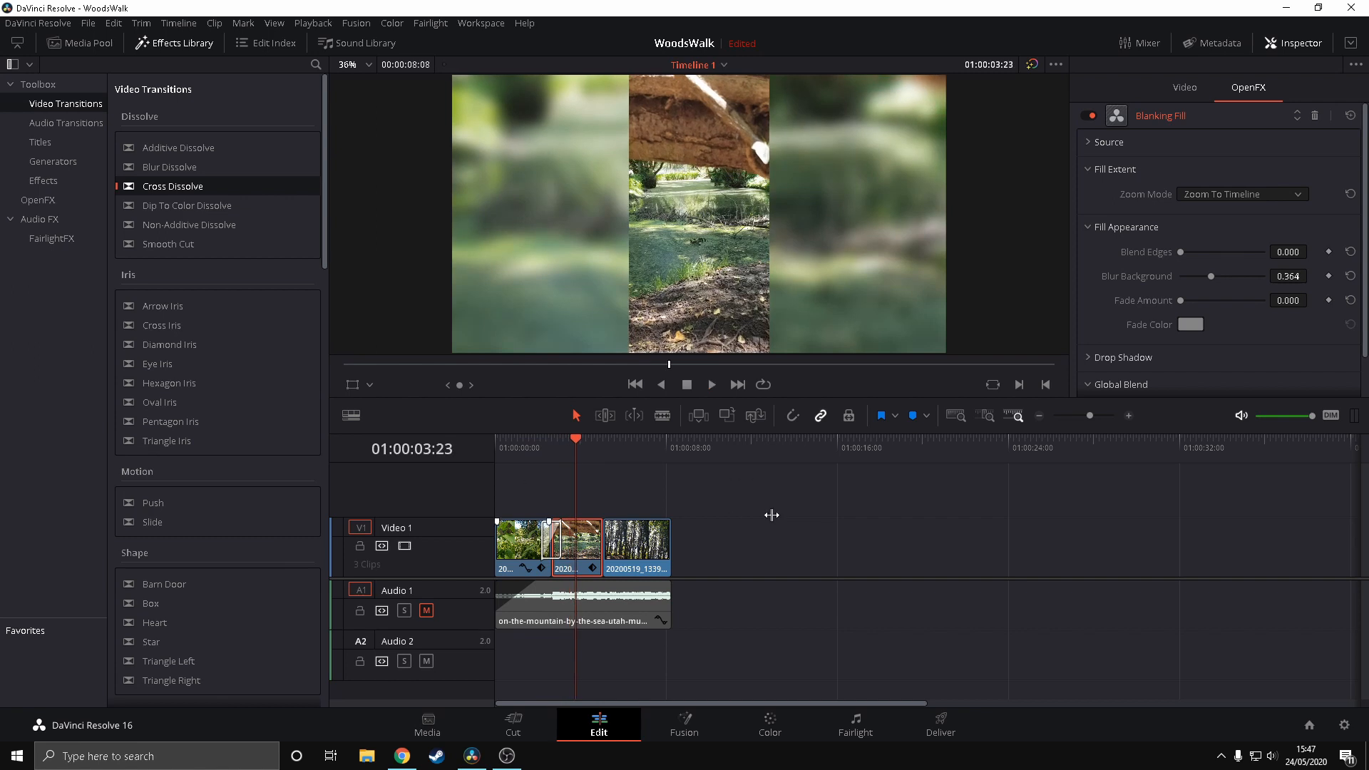
pyautogui.click(551, 540)
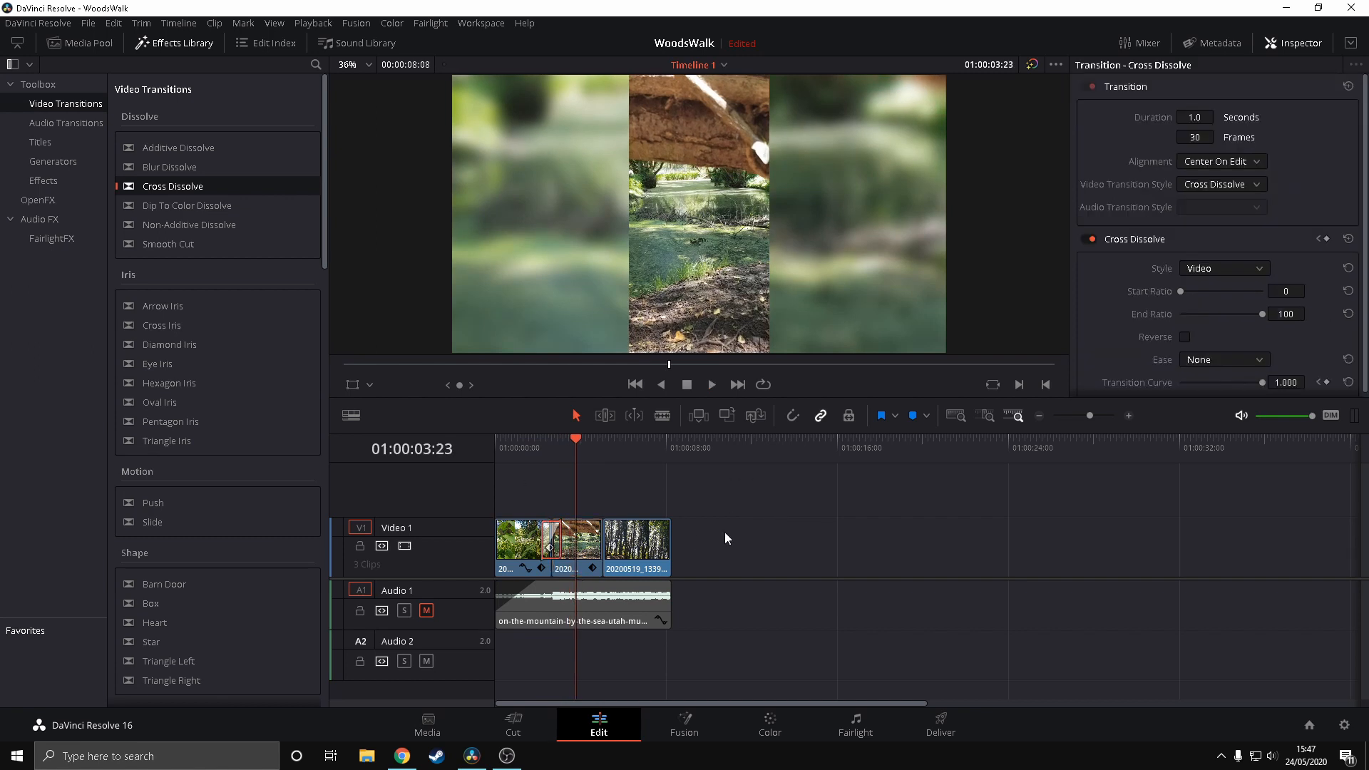
# Duplicate the three clips on Video 1 and place the copies on Video 2, directly above the originals
pyautogui.hotkey('ctrl', 'a')
pyautogui.moveTo(551, 436); pyautogui.dragTo(479, 447)
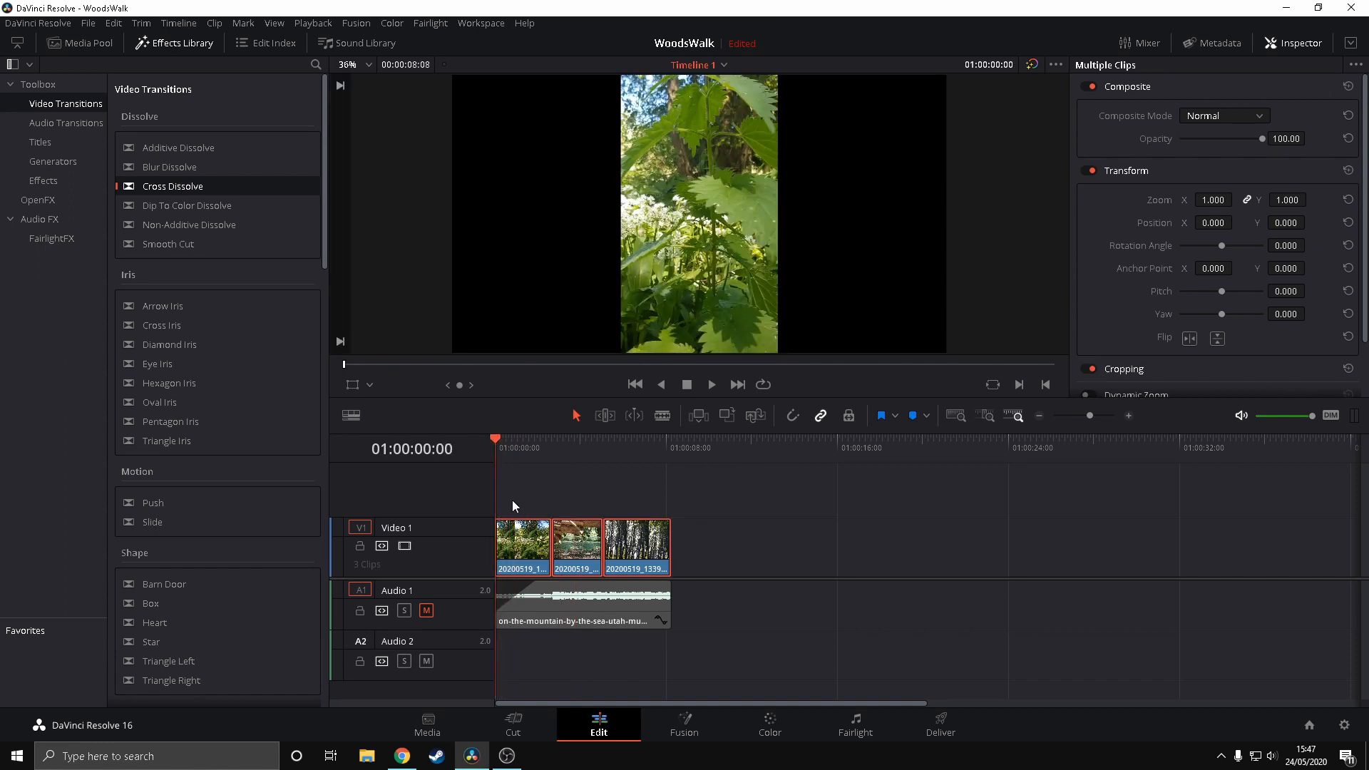
pyautogui.moveTo(512, 498); pyautogui.dragTo(683, 565)
pyautogui.rightClick(634, 537)
pyautogui.click(671, 135)
pyautogui.click(729, 437)
pyautogui.hotkey('ctrl', 'v')
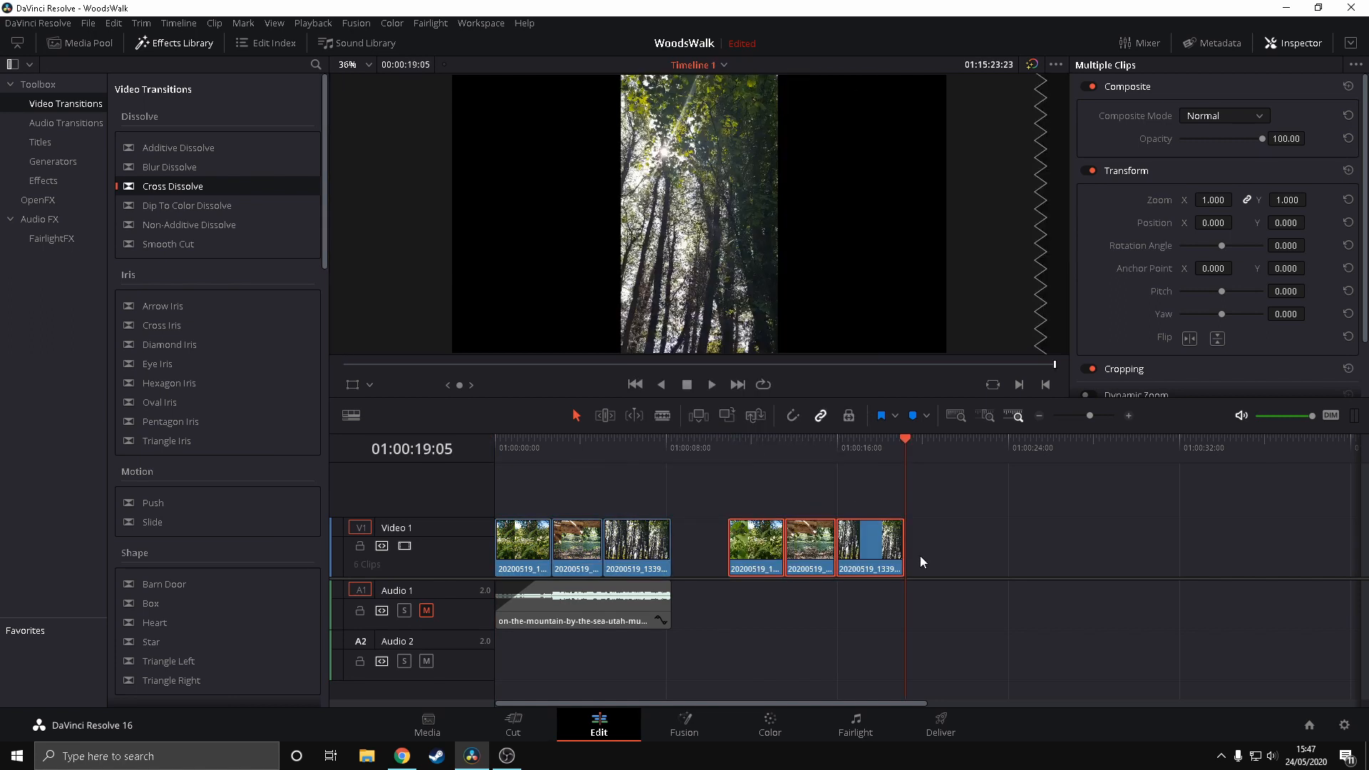
pyautogui.moveTo(755, 548)
pyautogui.mouseDown()
pyautogui.moveTo(737, 482)
pyautogui.moveTo(498, 476)
pyautogui.mouseUp()
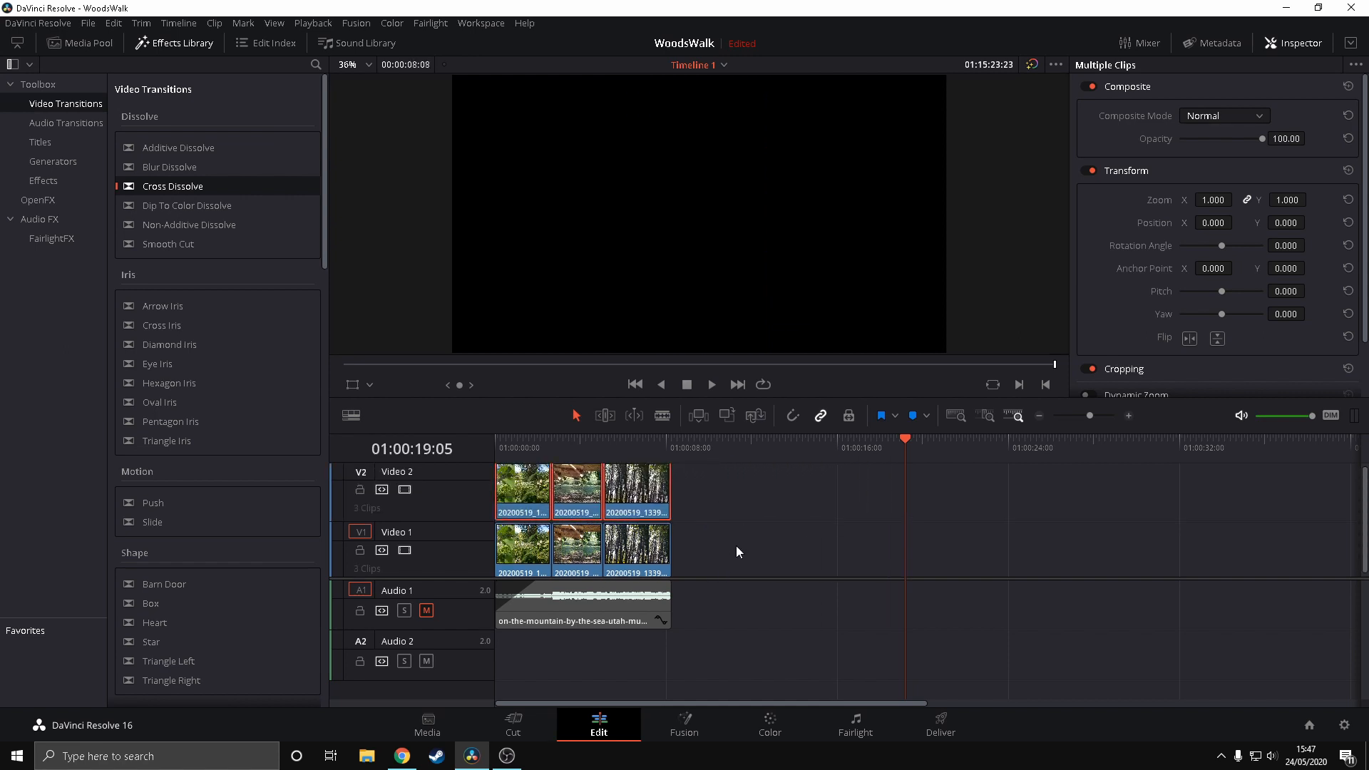
# Enlarge the first clip on Video 1 to a linked X and Y zoom of 3.440
pyautogui.click(519, 533)
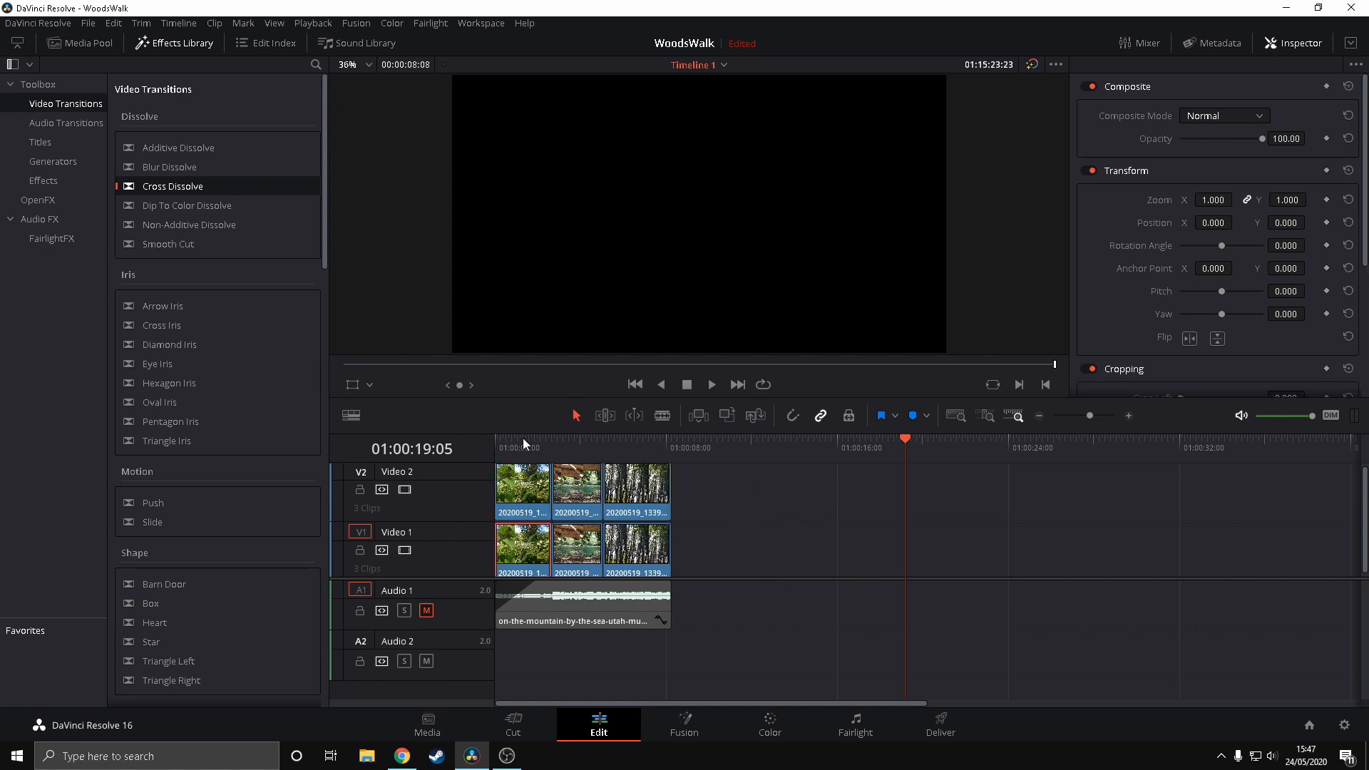
pyautogui.click(524, 437)
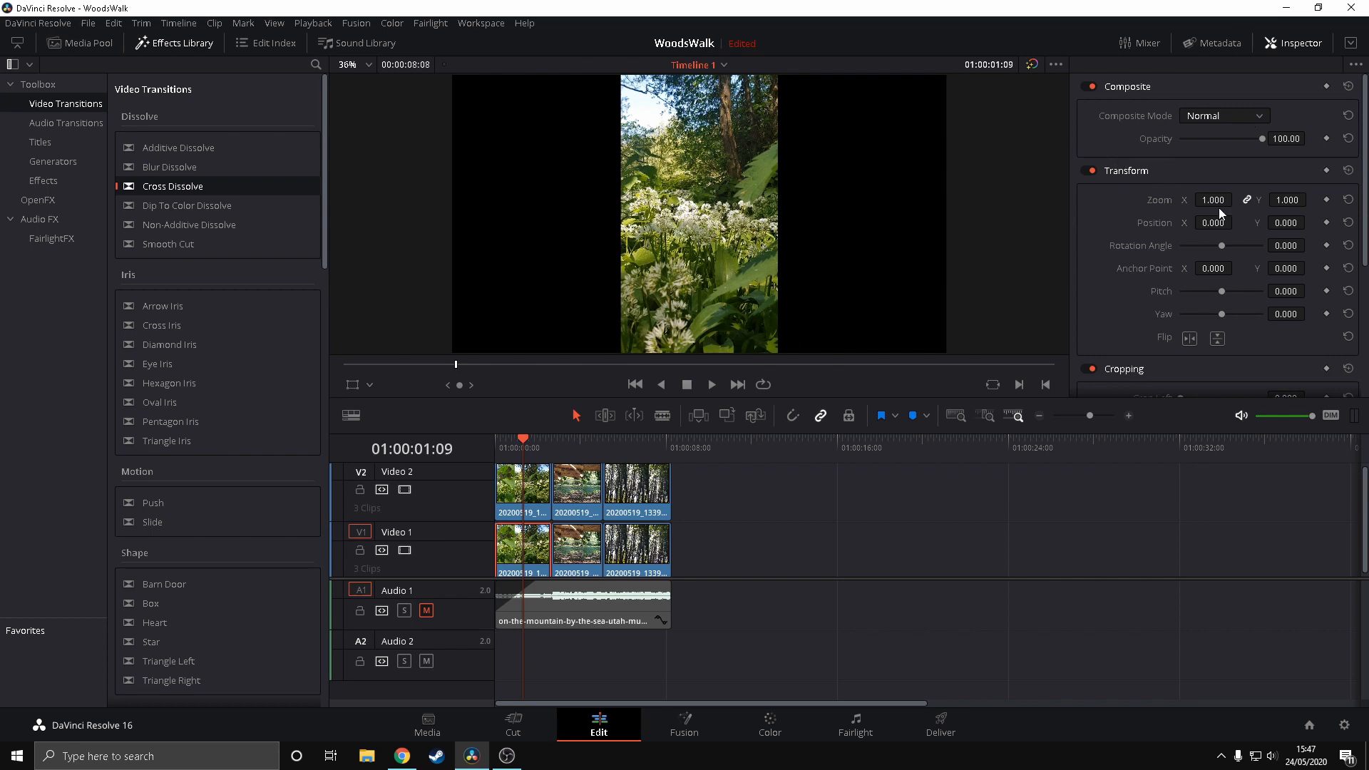
pyautogui.moveTo(1210, 200); pyautogui.dragTo(1260, 200)
pyautogui.moveTo(1344, 200); pyautogui.dragTo(1292, 200)
pyautogui.click(1347, 199)
pyautogui.click(575, 546)
pyautogui.moveTo(1217, 202); pyautogui.dragTo(1236, 201)
pyautogui.click(1325, 200)
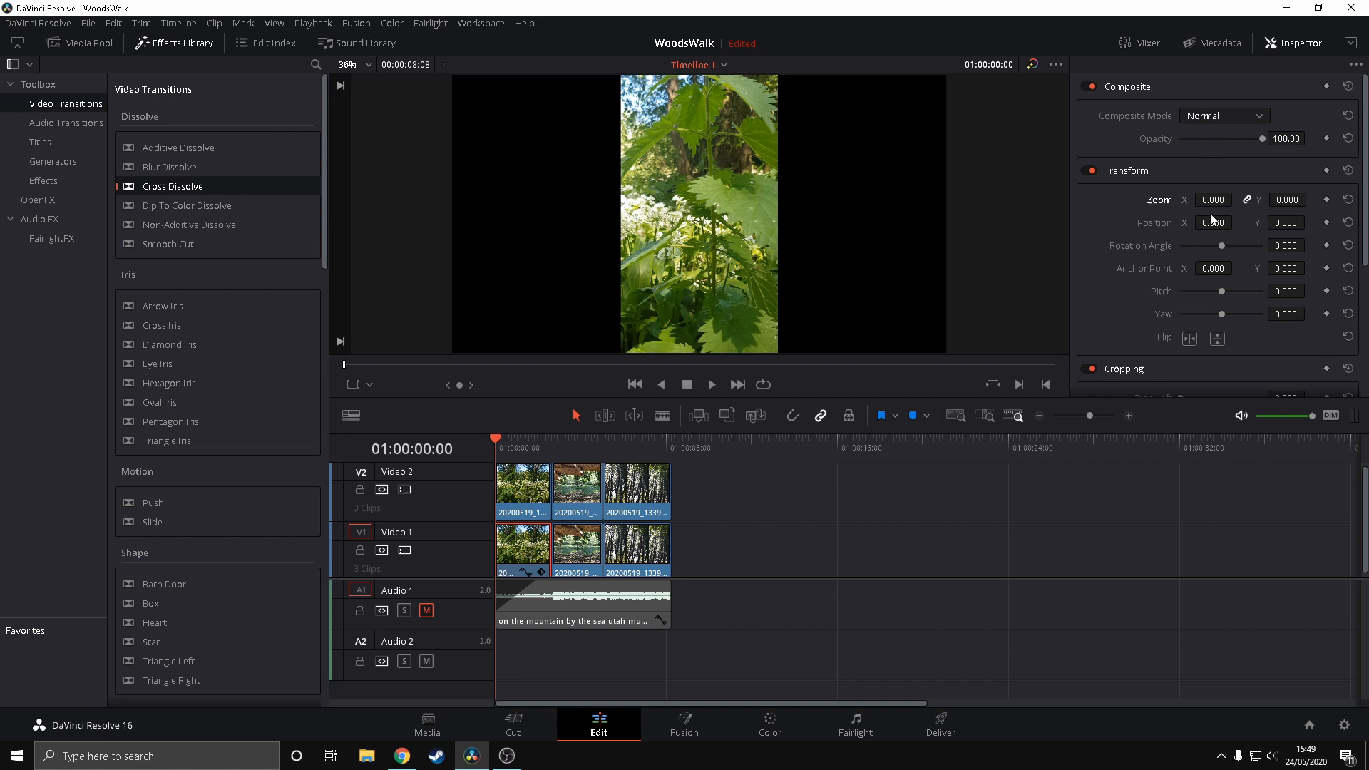
pyautogui.moveTo(1210, 203); pyautogui.dragTo(1332, 203)
pyautogui.click(511, 439)
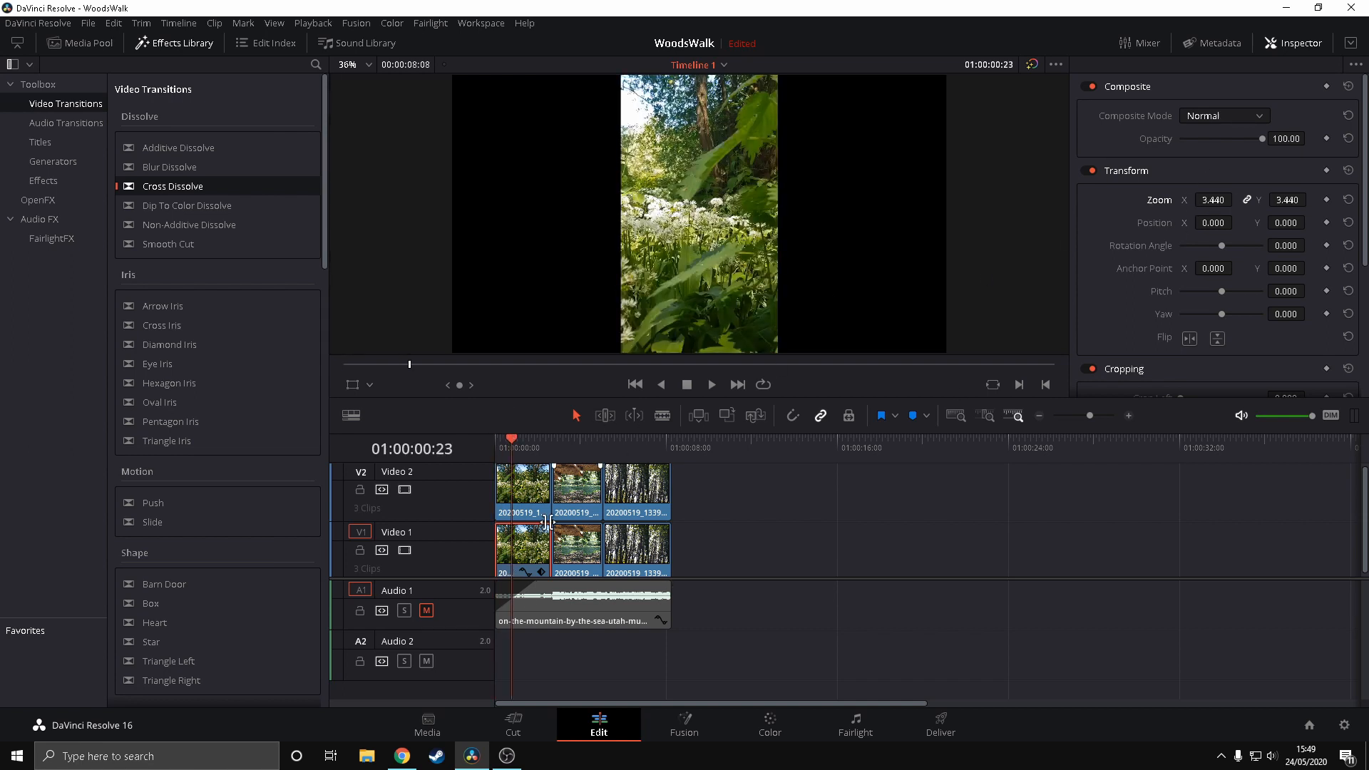
# Set the opacity of the first clip on Video 2 to 99.99
pyautogui.click(542, 488)
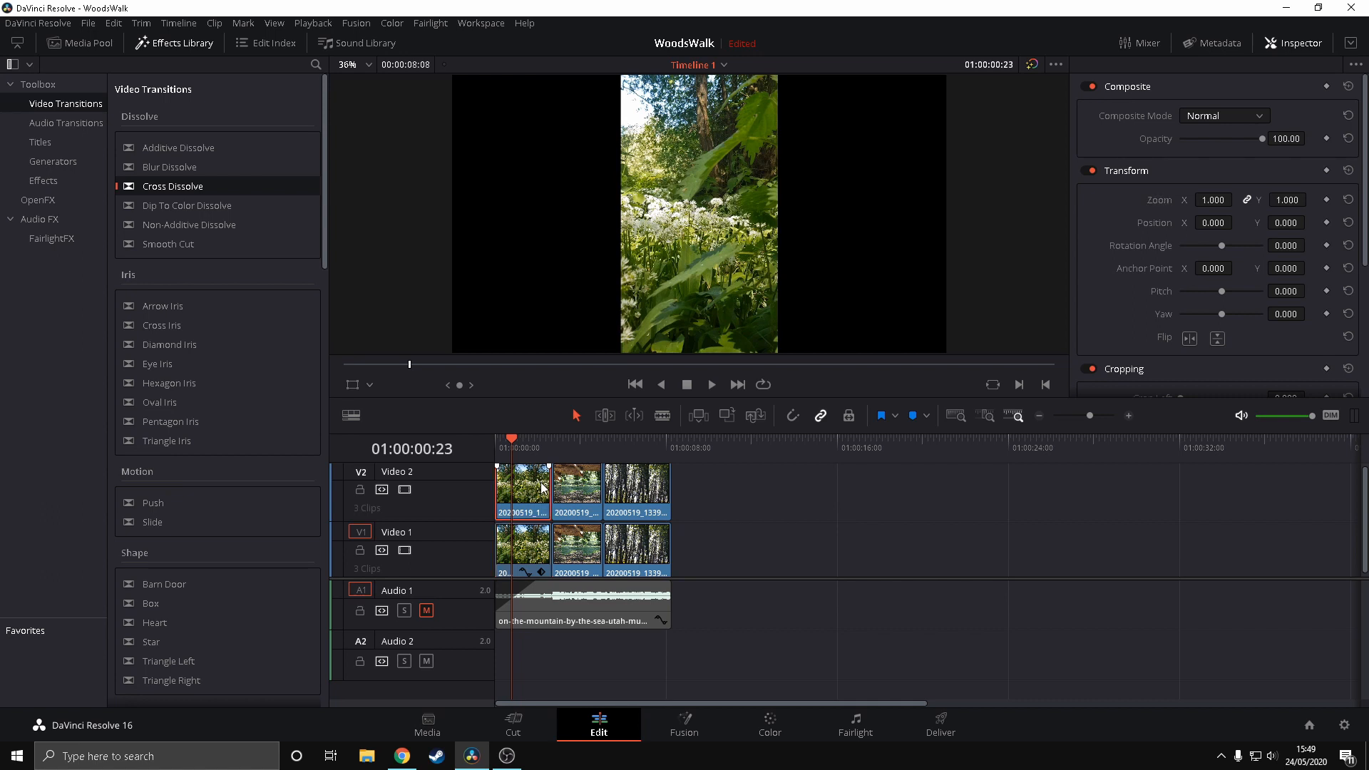
pyautogui.moveTo(1264, 141)
pyautogui.mouseDown()
pyautogui.moveTo(1233, 137)
pyautogui.moveTo(1286, 135)
pyautogui.moveTo(1224, 139)
pyautogui.moveTo(1251, 142)
pyautogui.mouseUp()
pyautogui.click(1291, 139)
pyautogui.write('99.')
pyautogui.write('99')
pyautogui.press('Return')
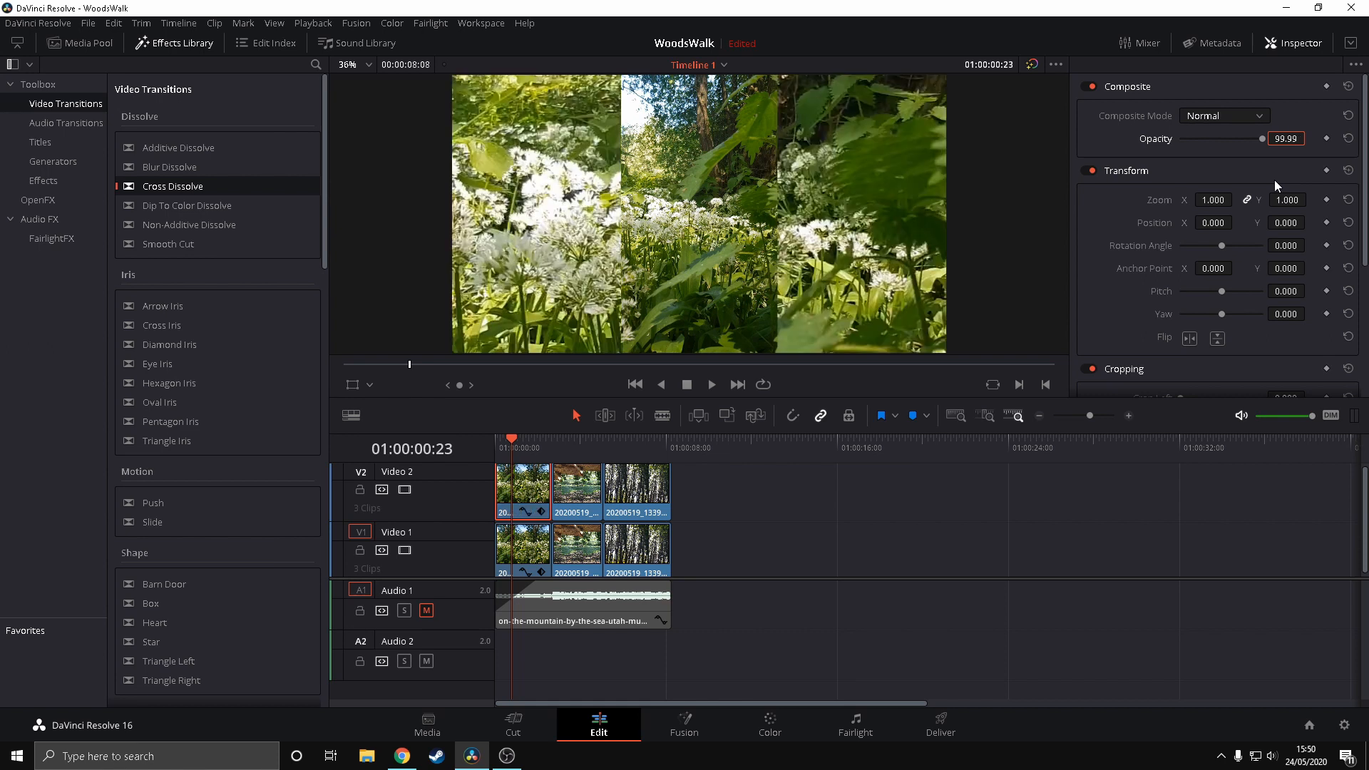
# Set the opacity of the second clip on Video 2 to 99.99
pyautogui.click(576, 551)
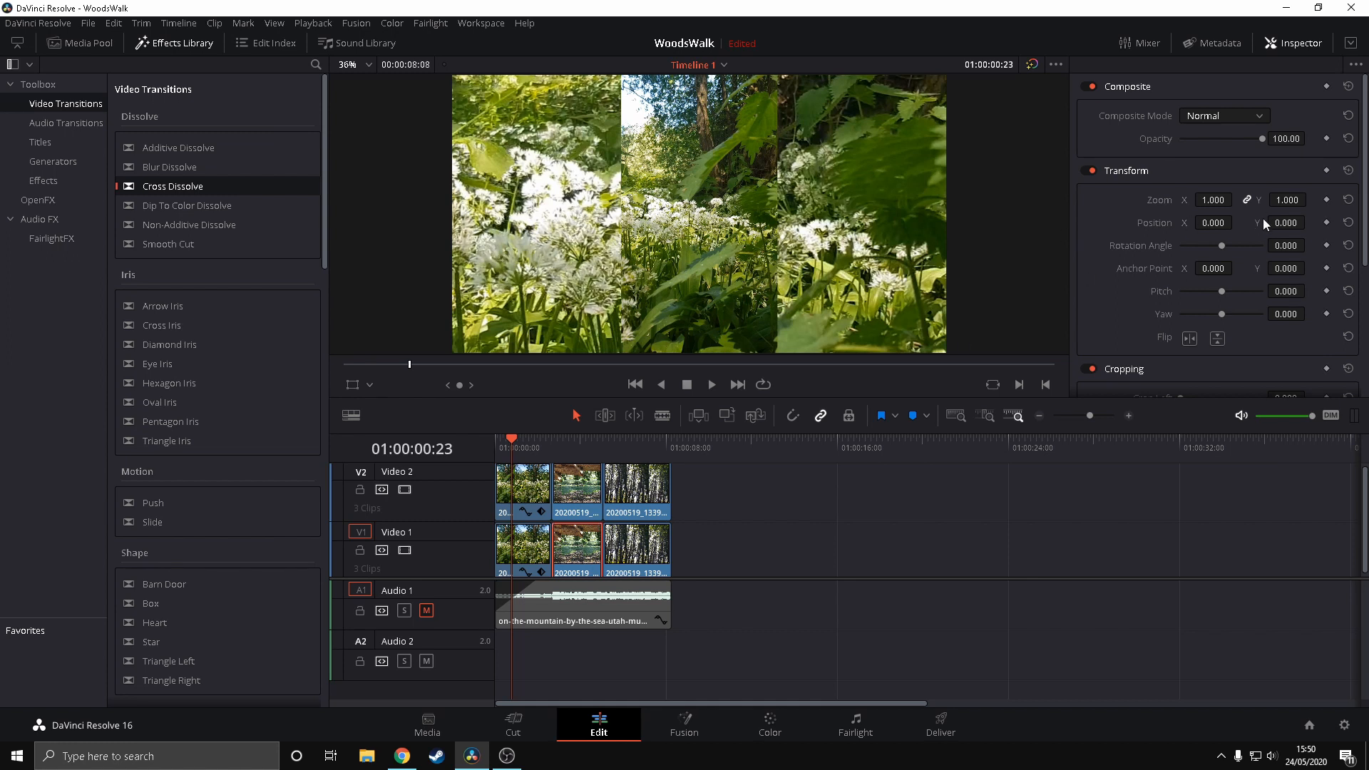
pyautogui.doubleClick(1291, 140)
pyautogui.write('99.99')
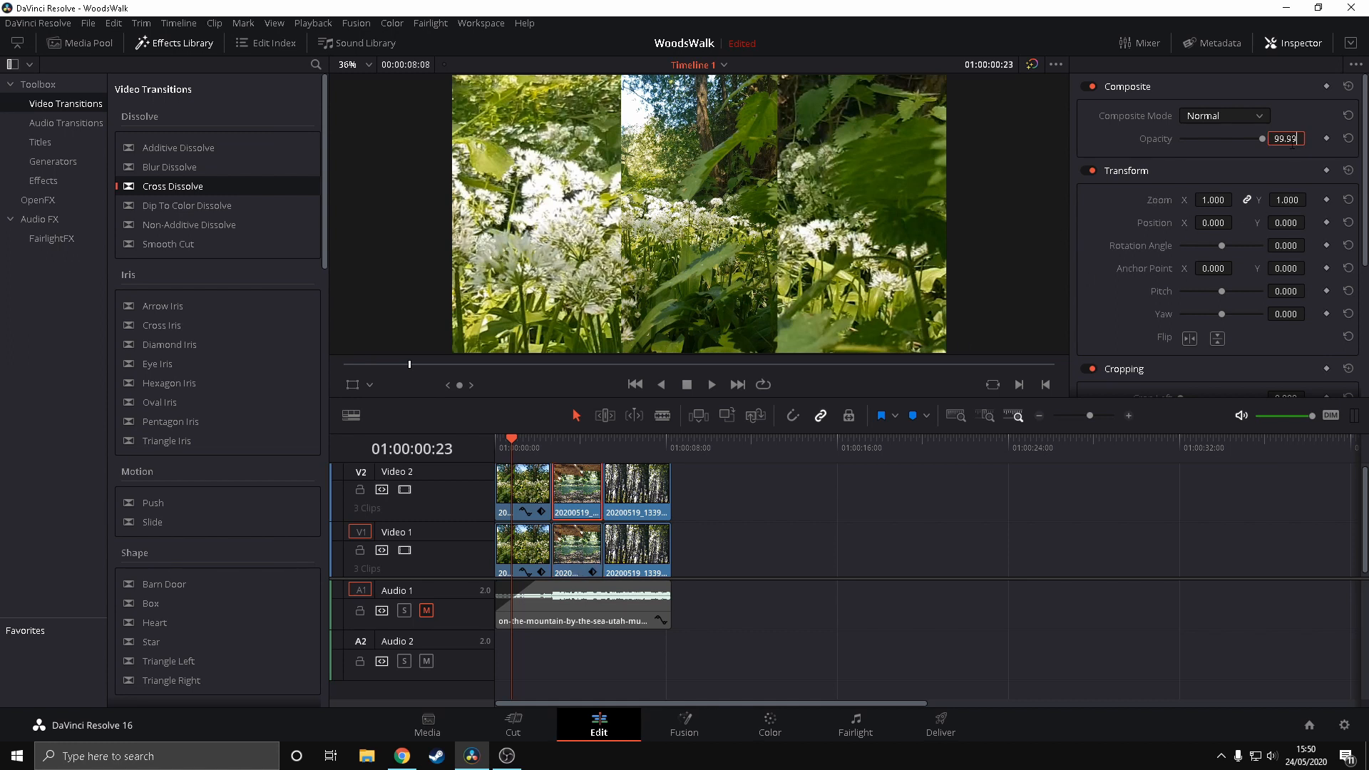
pyautogui.press('Return')
# Apply the Gaussian Blur filter to each of the three enlarged background clips on Video 1
pyautogui.click(638, 441)
pyautogui.click(521, 442)
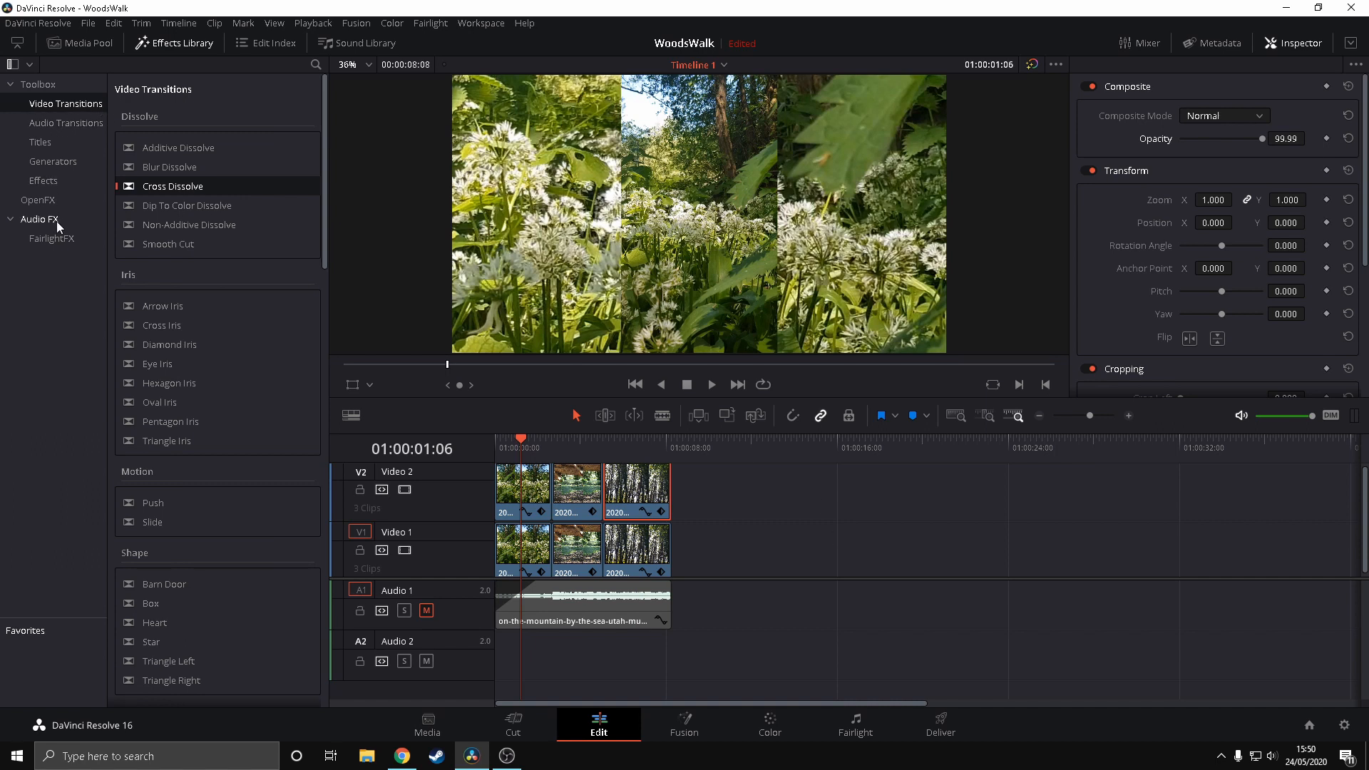
pyautogui.click(44, 201)
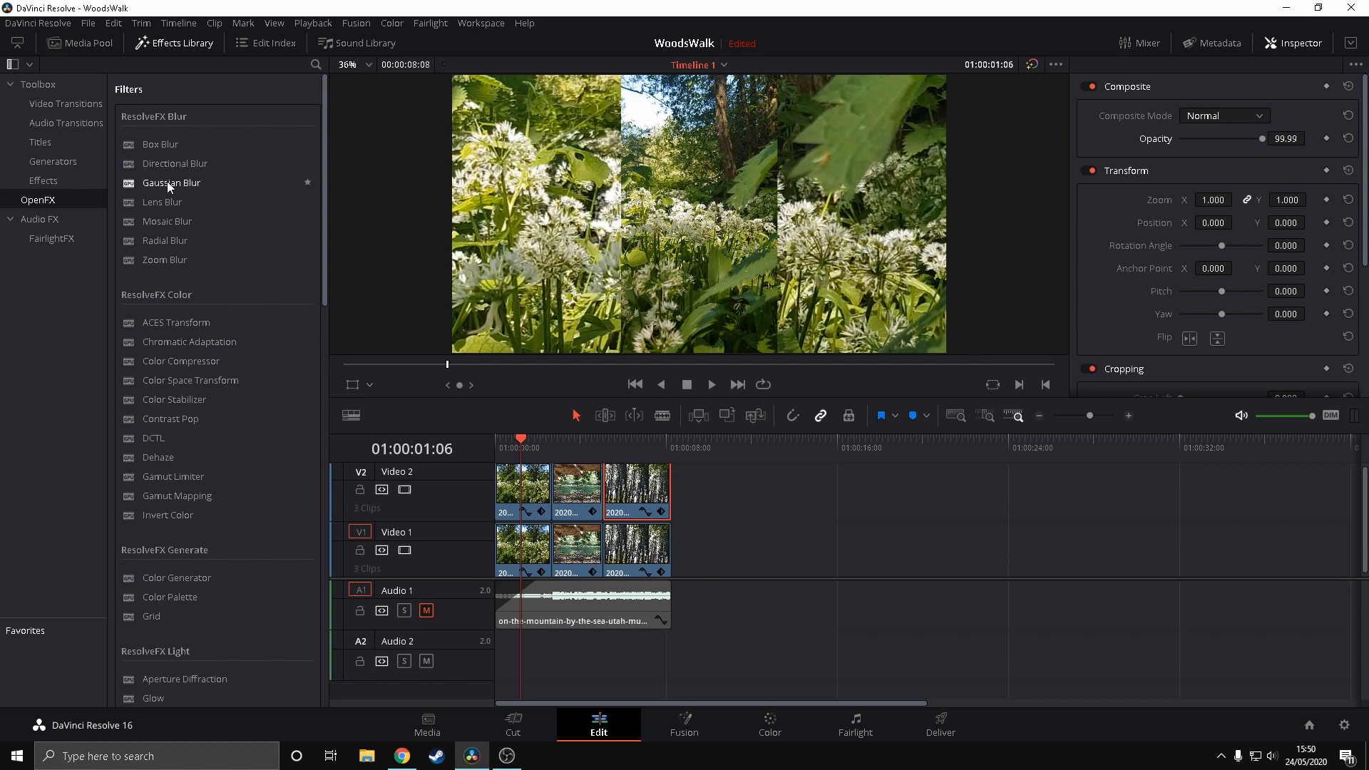
pyautogui.moveTo(166, 181); pyautogui.dragTo(510, 546)
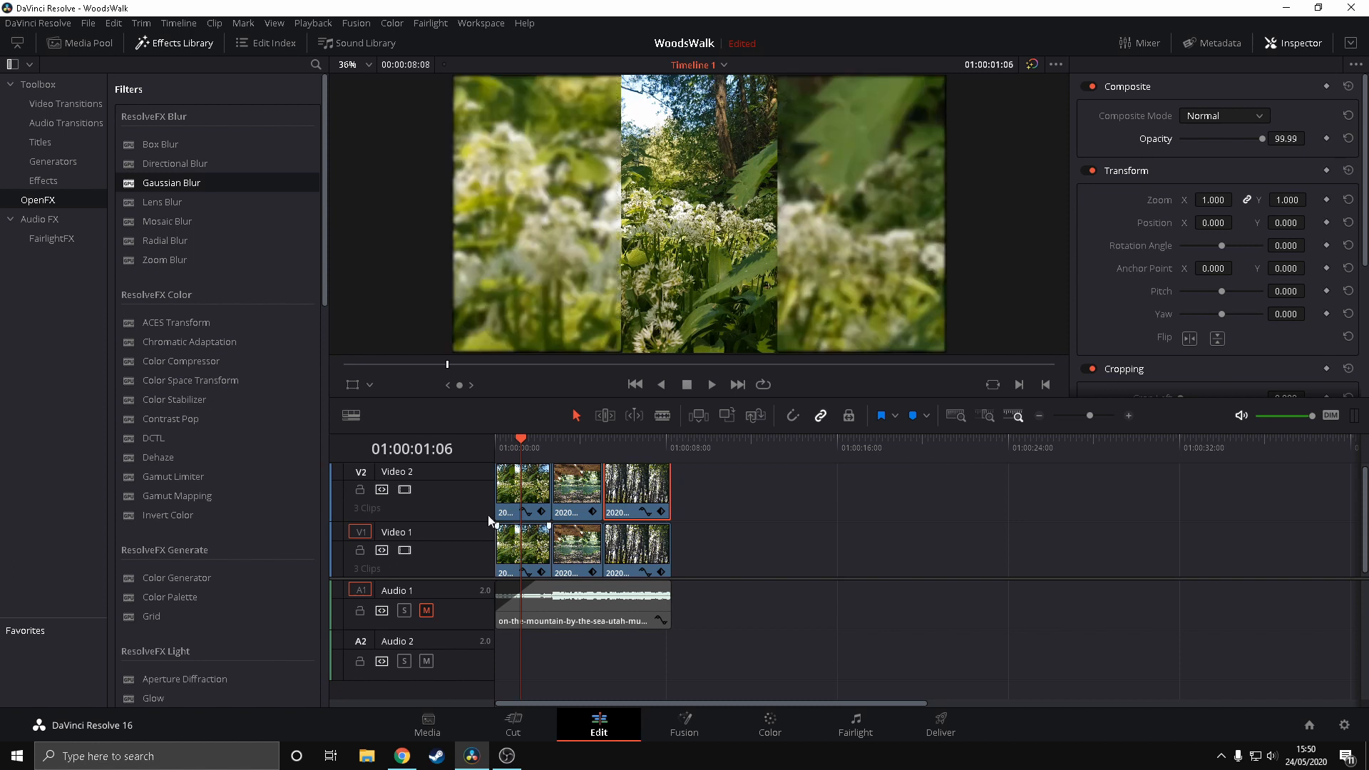
pyautogui.moveTo(164, 181); pyautogui.dragTo(513, 485)
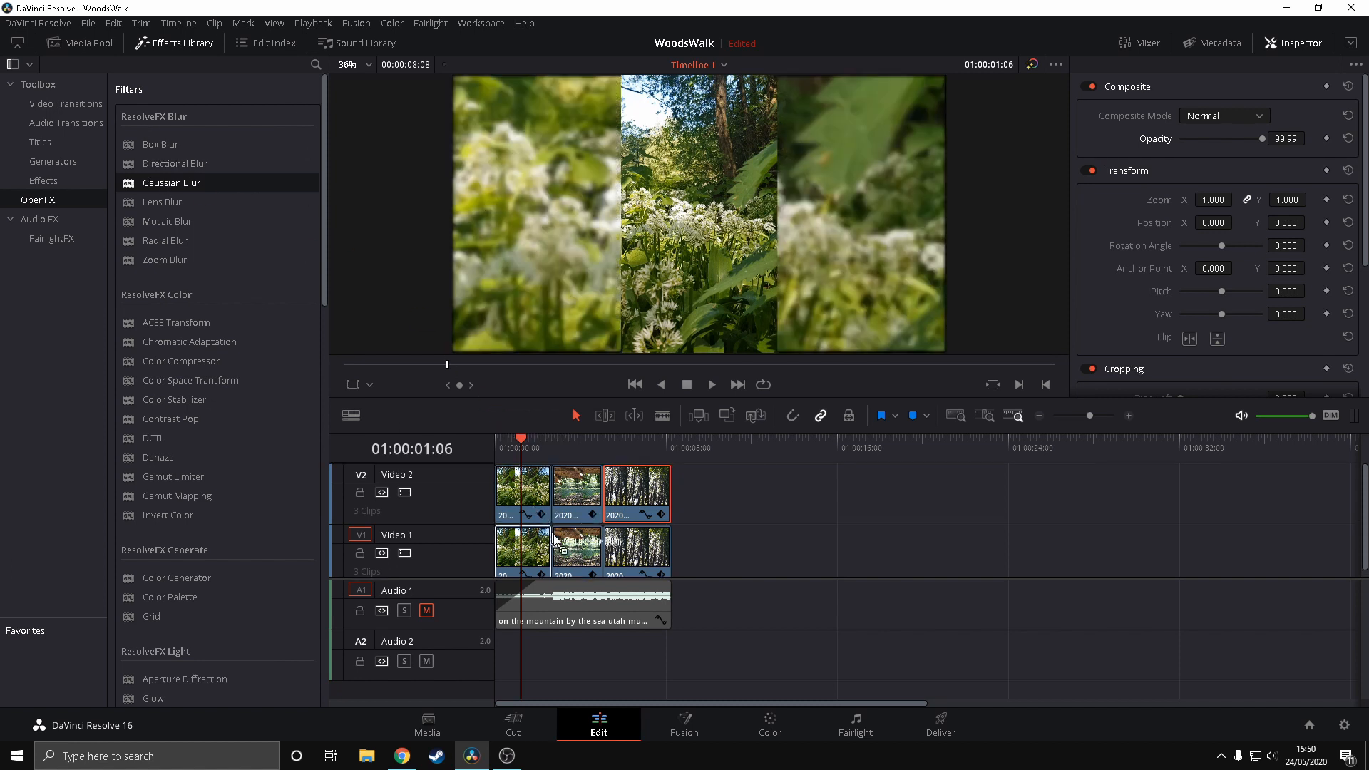
pyautogui.moveTo(194, 183); pyautogui.dragTo(625, 543)
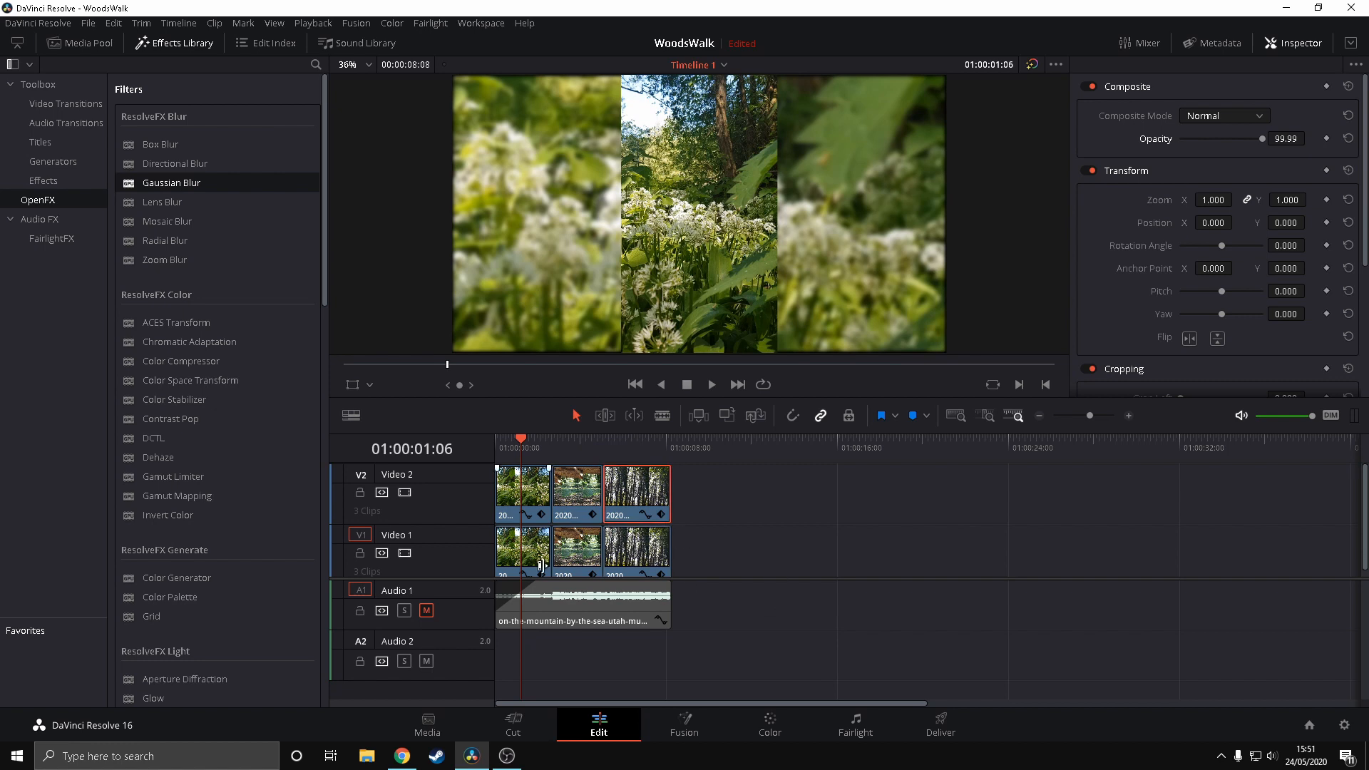
# Set the first Video 1 clip's Gaussian Blur to 0.610 horizontal and vertical strength, with border type Reflect
pyautogui.click(513, 554)
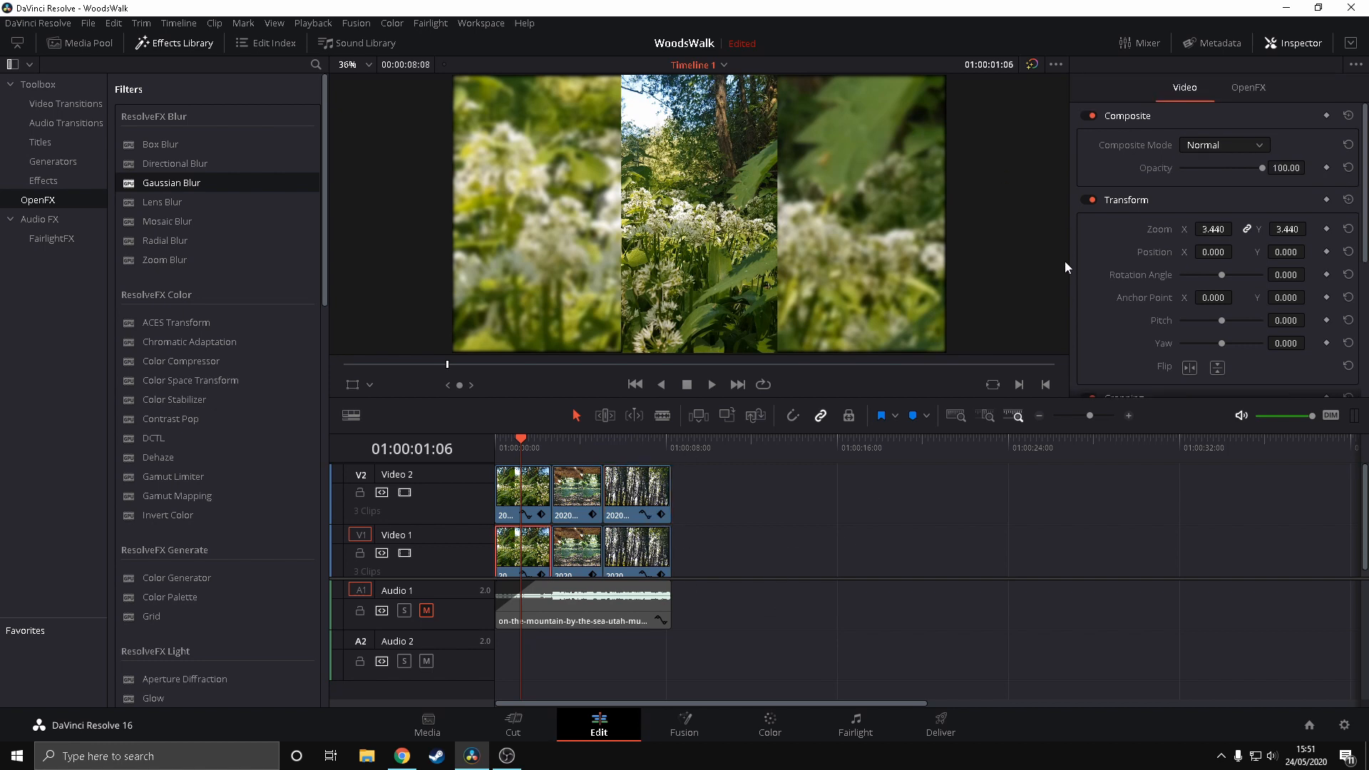
pyautogui.click(1249, 88)
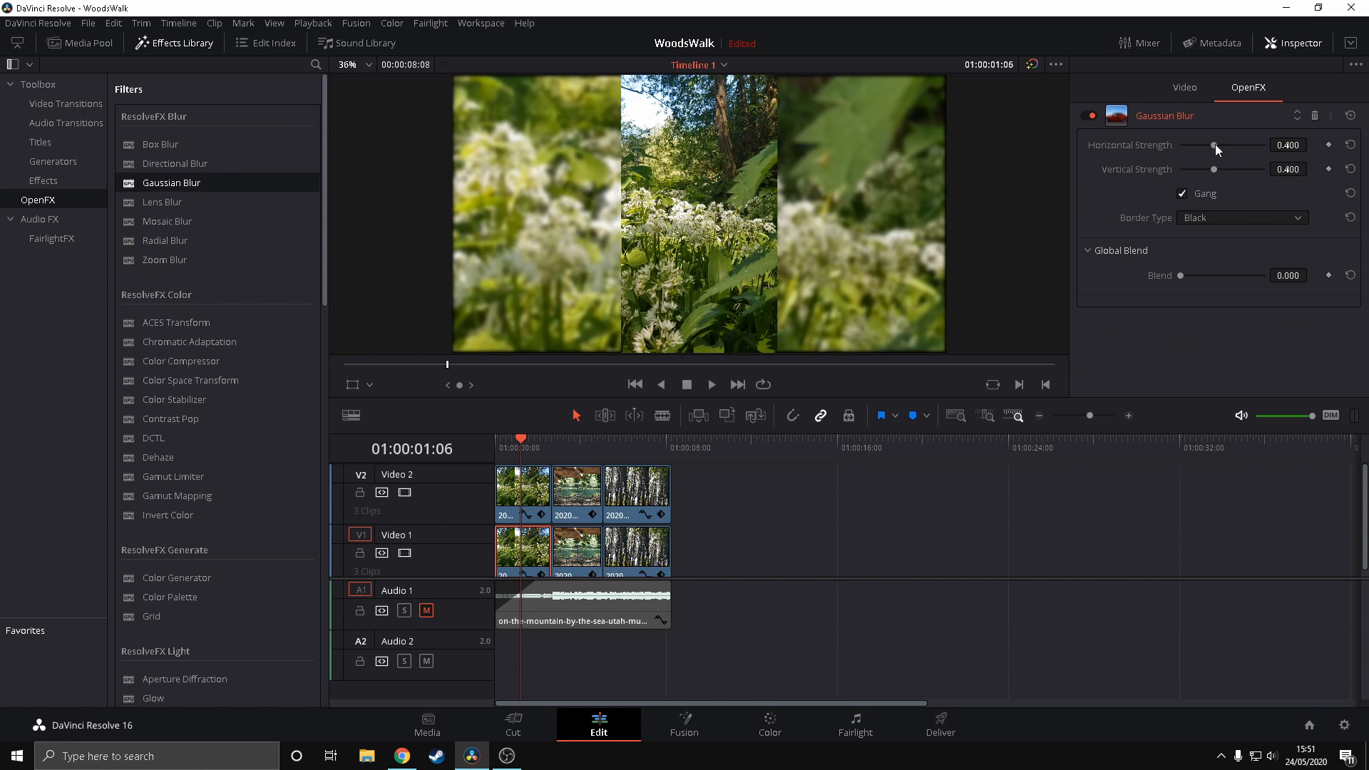
pyautogui.moveTo(1215, 144); pyautogui.dragTo(1231, 144)
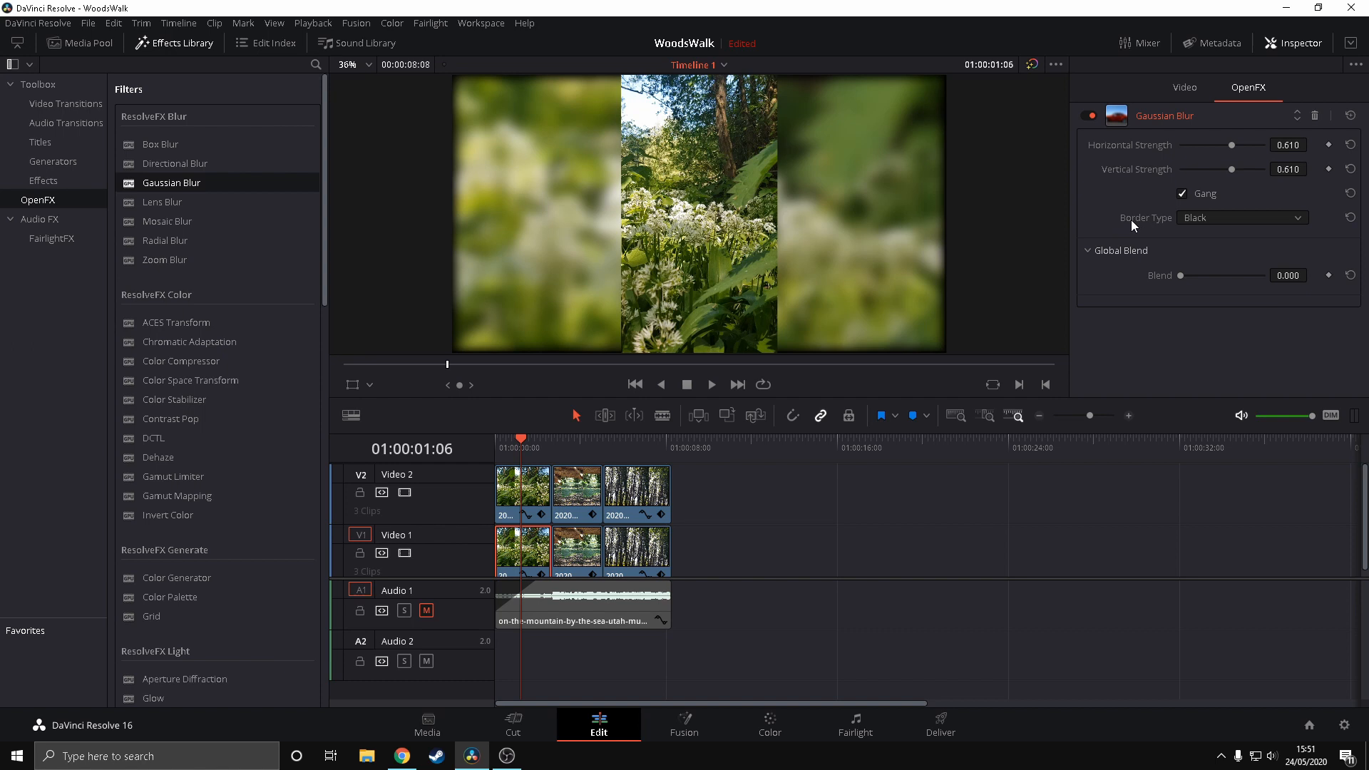
pyautogui.click(1216, 219)
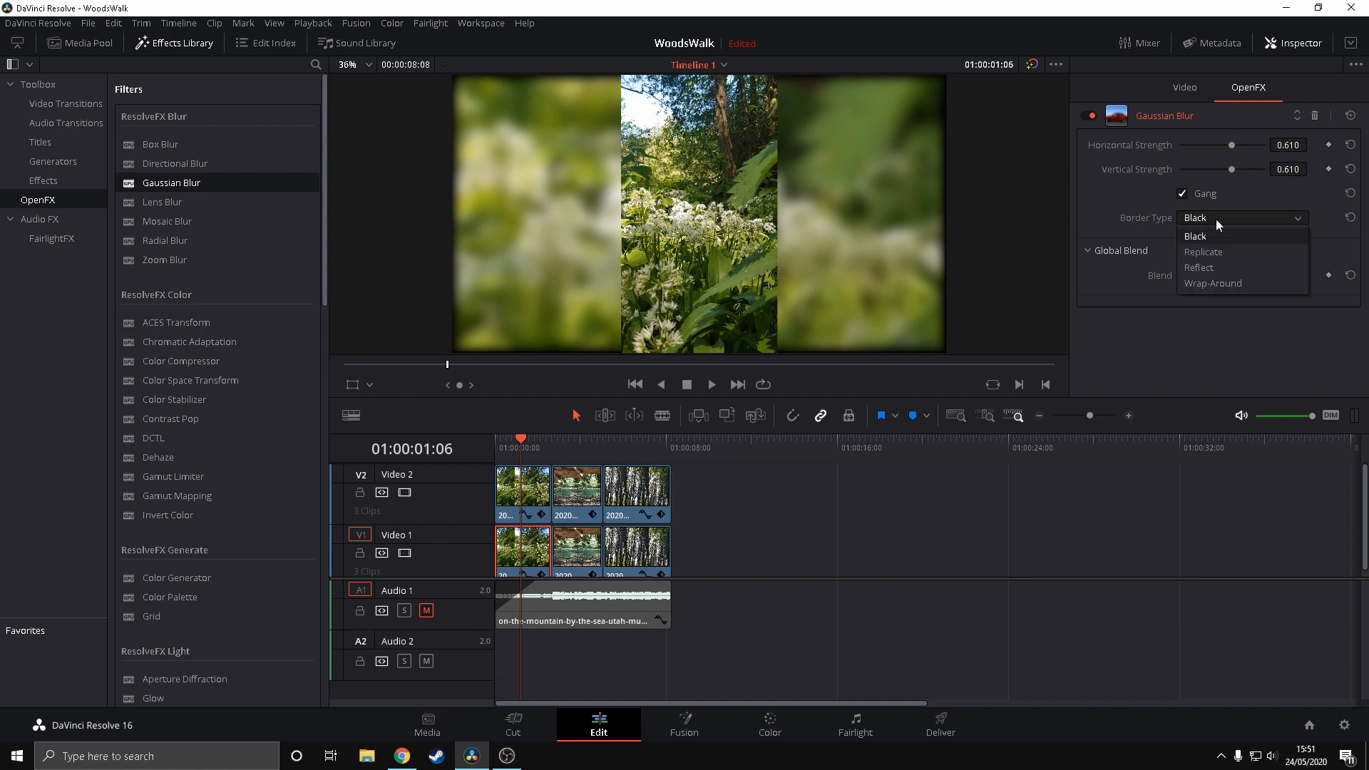
pyautogui.click(1209, 268)
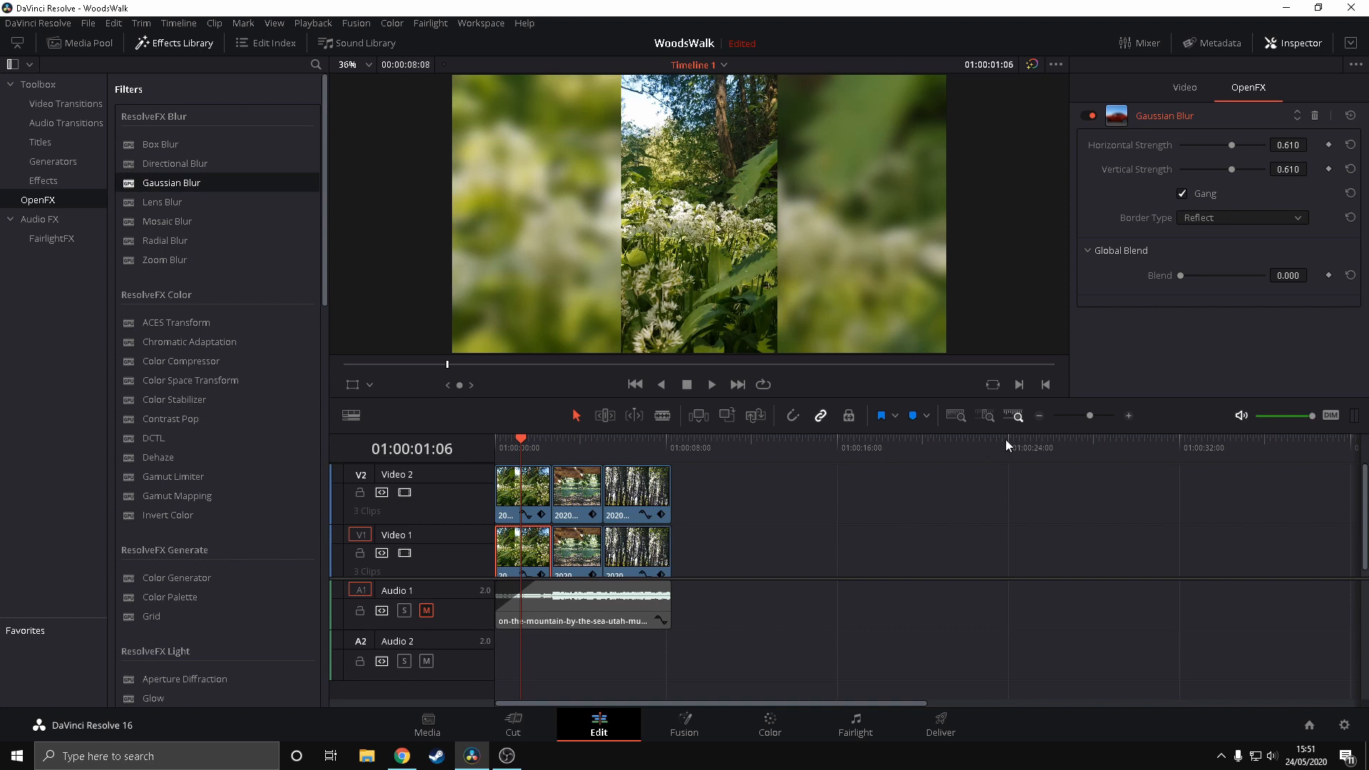
# Play back the timeline to check the blurred backgrounds and return the playhead to the start
pyautogui.click(576, 548)
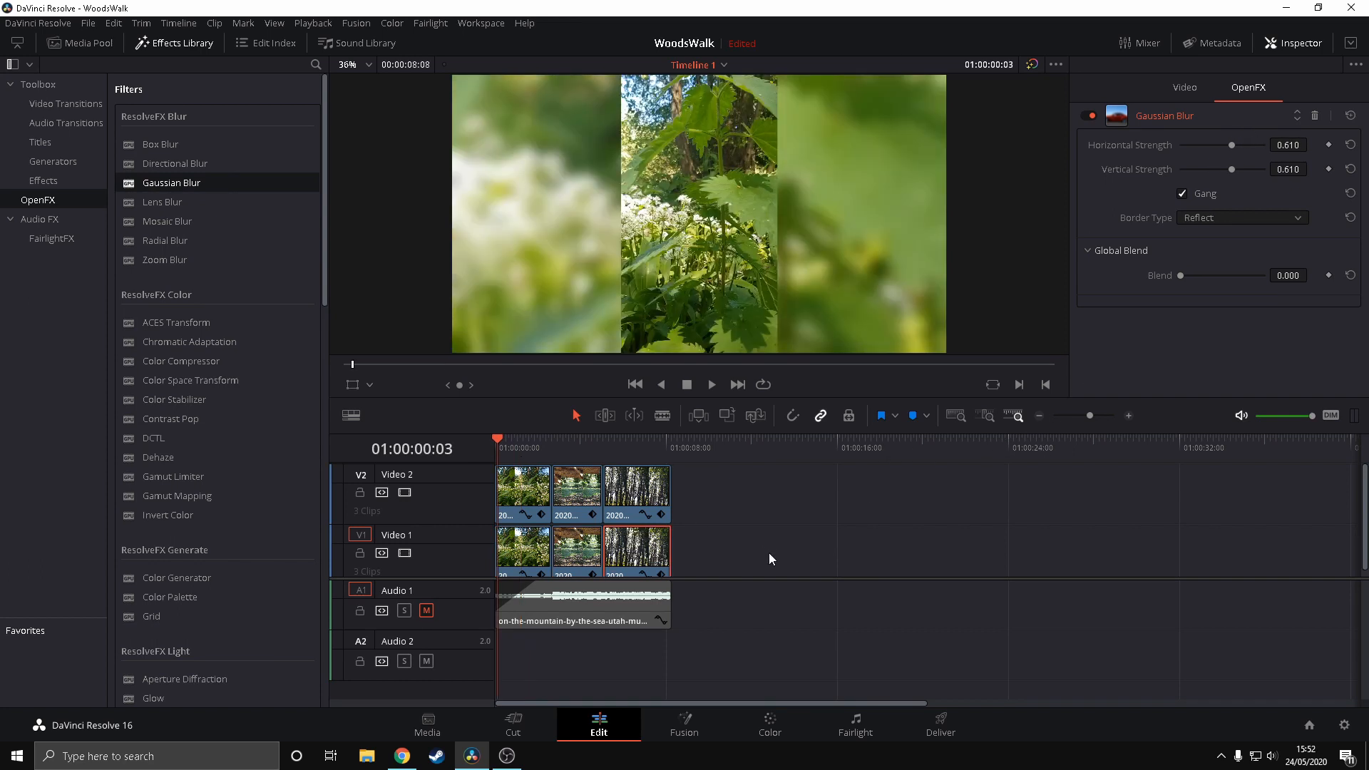
pyautogui.press('space')
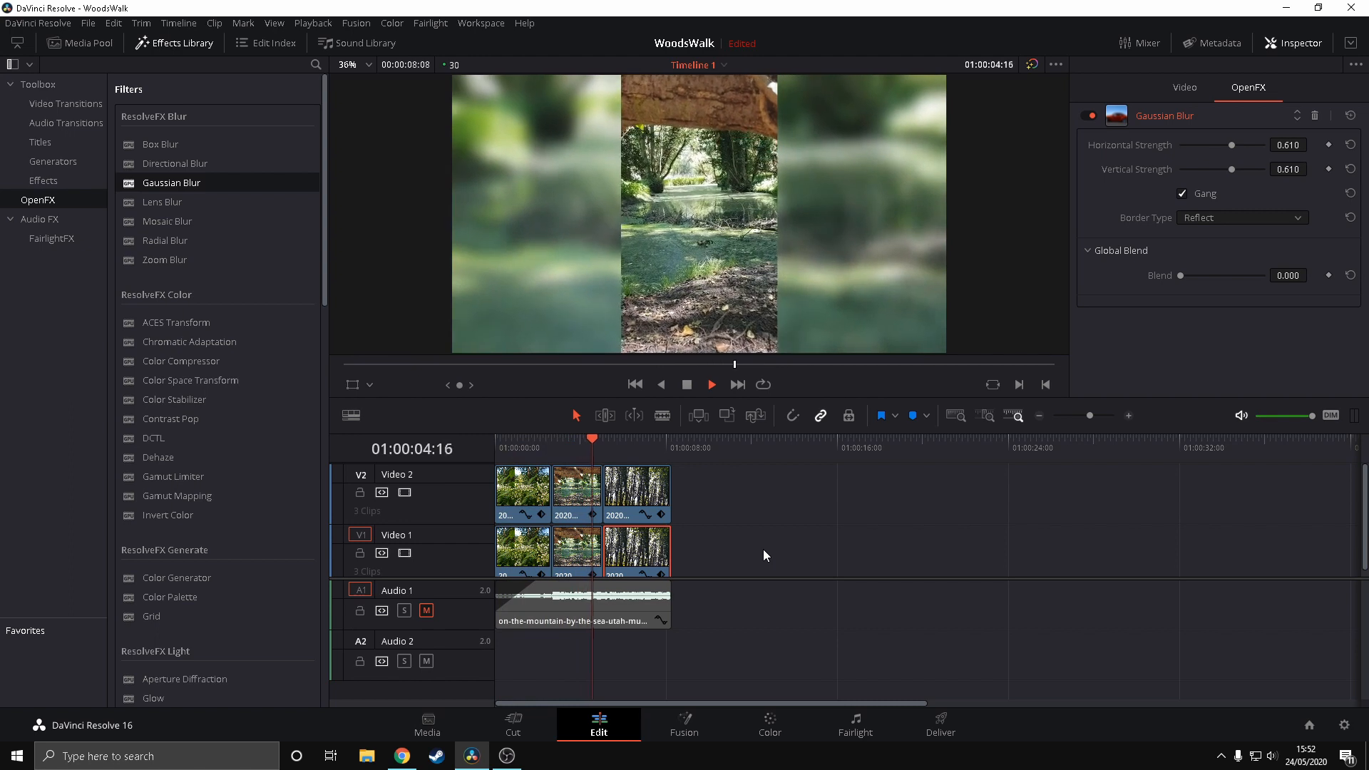
pyautogui.moveTo(539, 438); pyautogui.dragTo(469, 430)
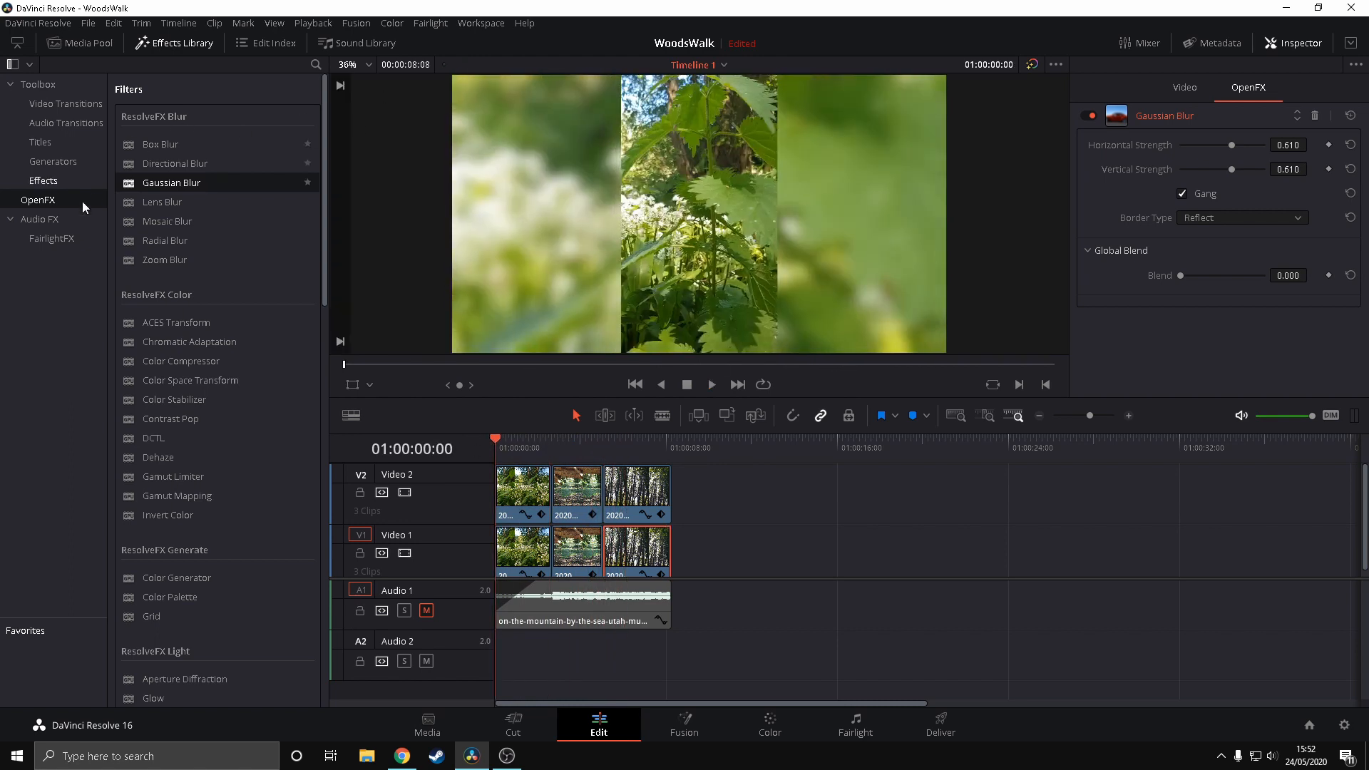
# Add a Cross Dissolve between the first and second clips on Video 2 and play back the transition
pyautogui.click(47, 106)
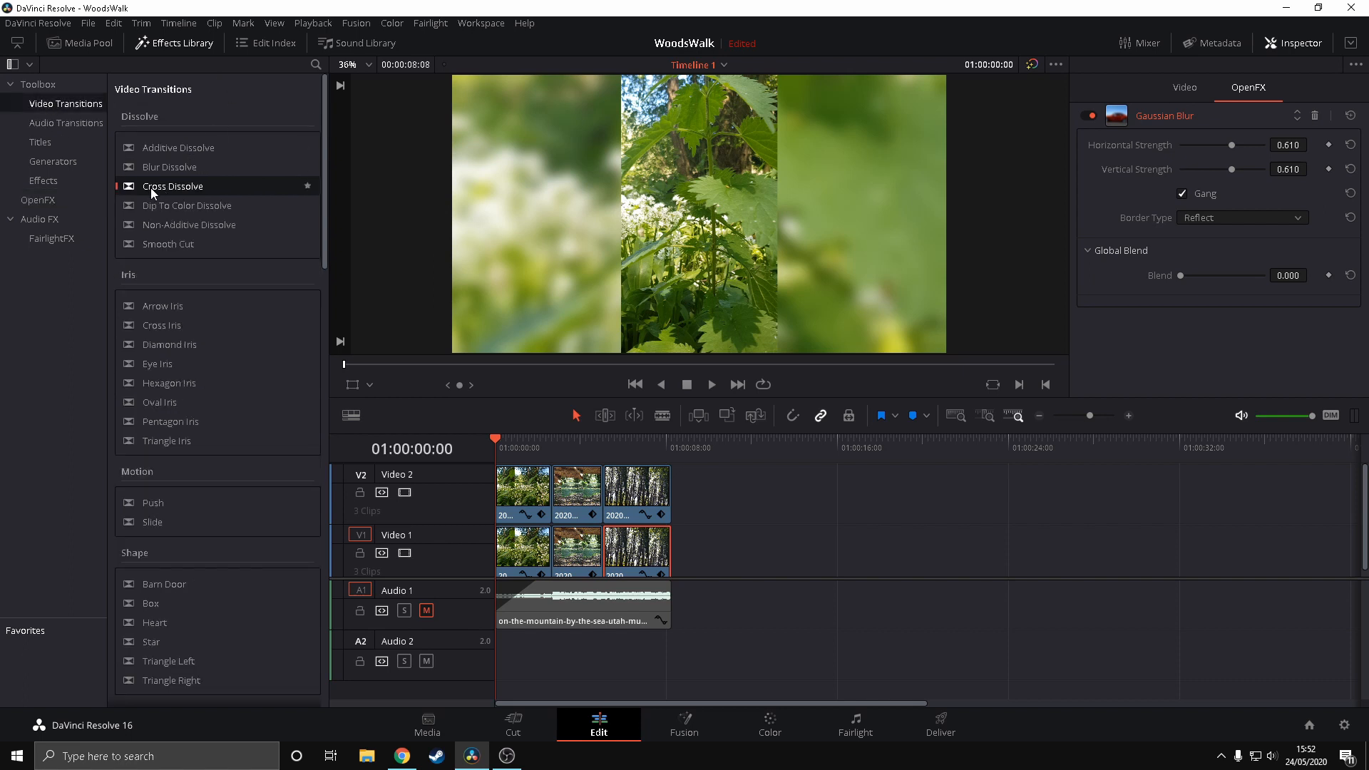
pyautogui.moveTo(152, 186); pyautogui.dragTo(551, 485)
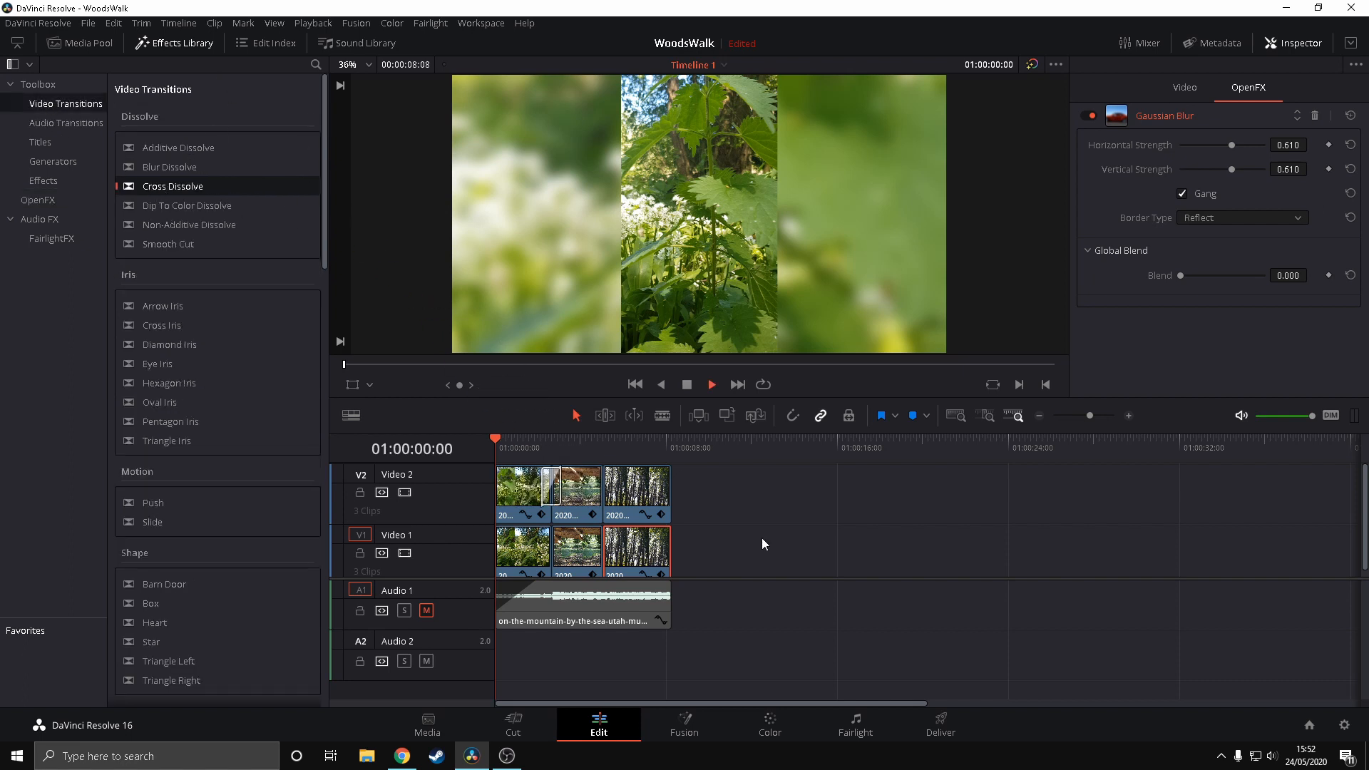
pyautogui.press('space')
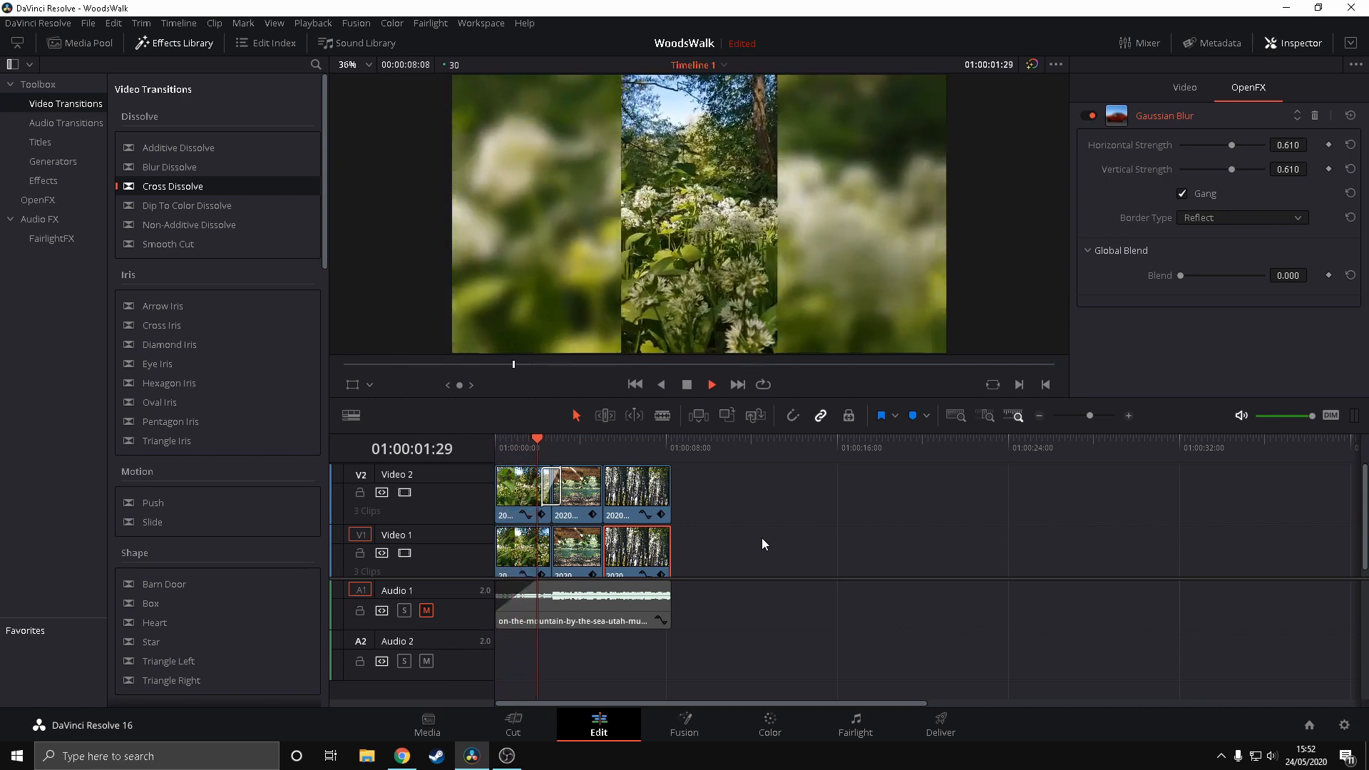
pyautogui.press('space')
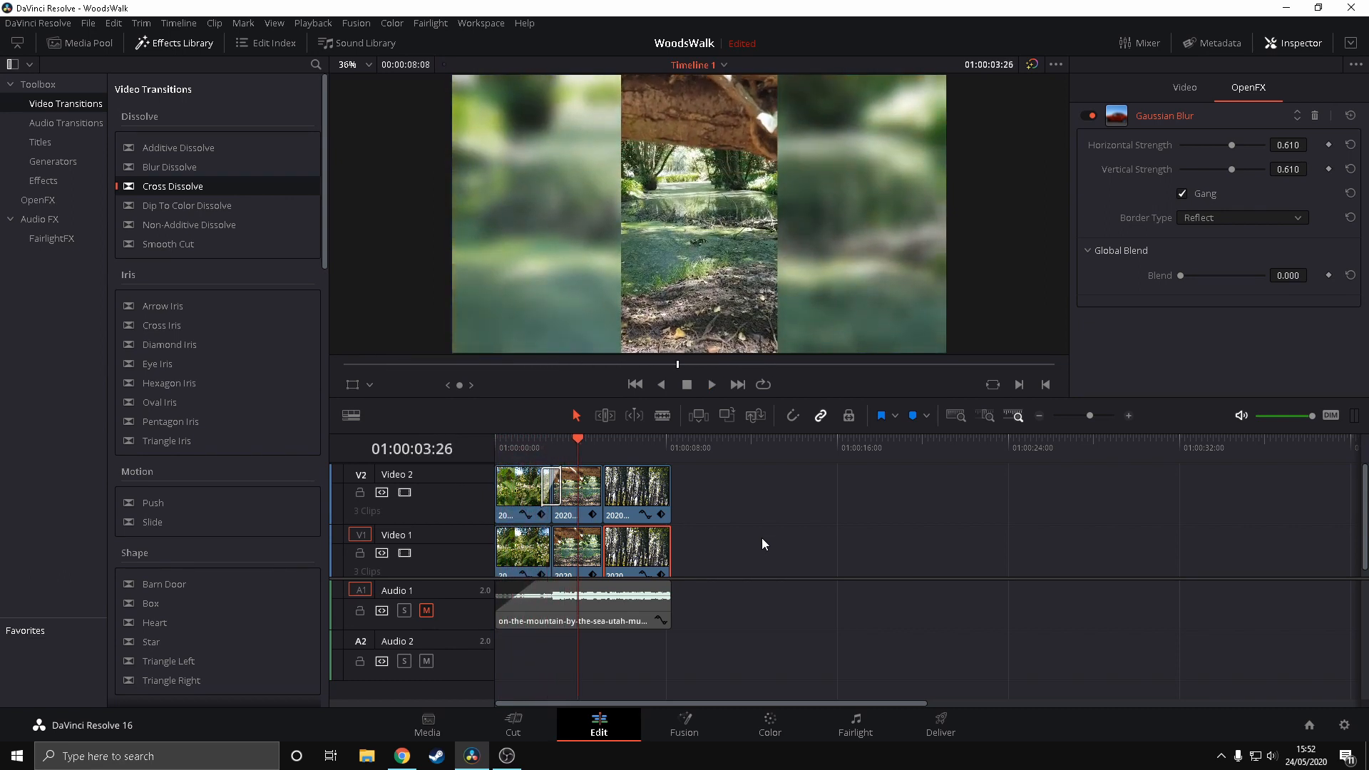
pyautogui.click(526, 438)
pyautogui.press('space')
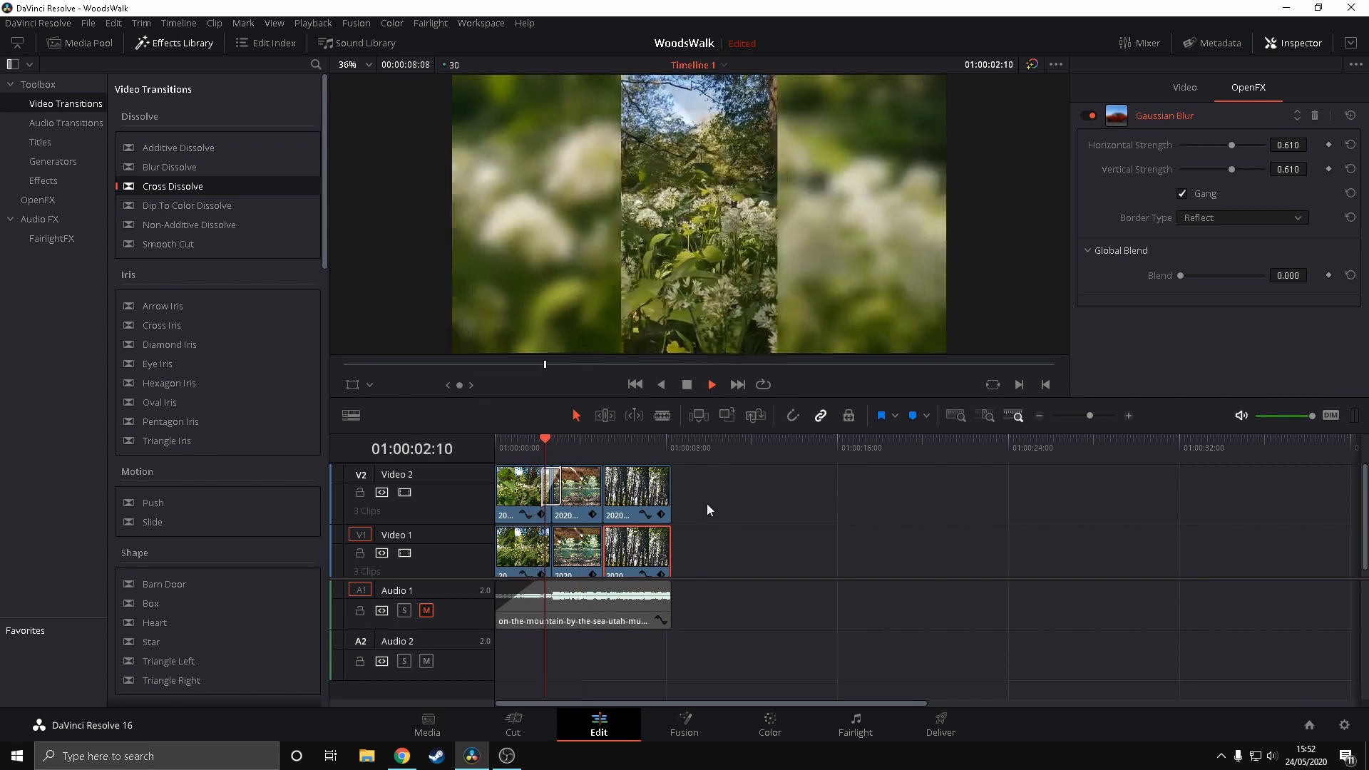
pyautogui.press('space')
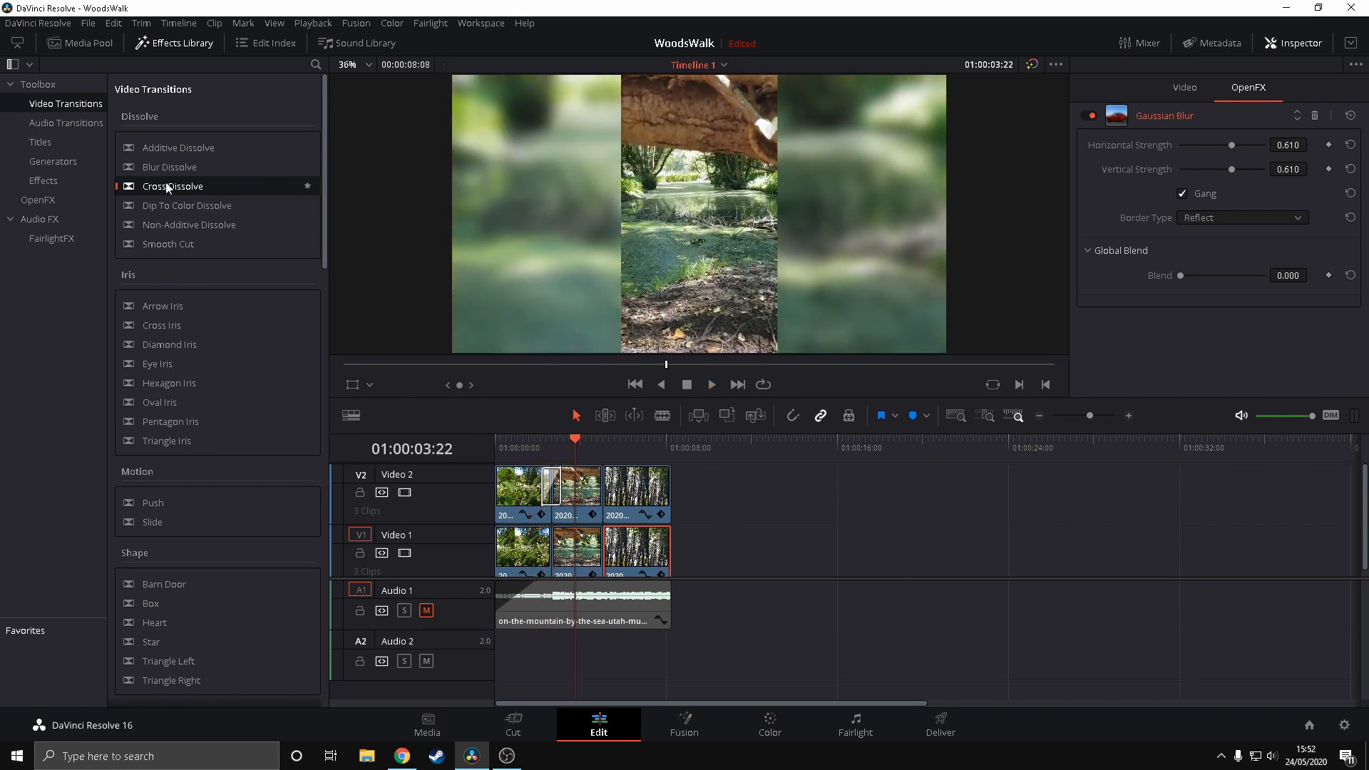
# Add a matching Cross Dissolve between the first and second clips on Video 1 and play both tracks through it
pyautogui.moveTo(181, 190); pyautogui.dragTo(548, 553)
pyautogui.moveTo(510, 437); pyautogui.dragTo(497, 440)
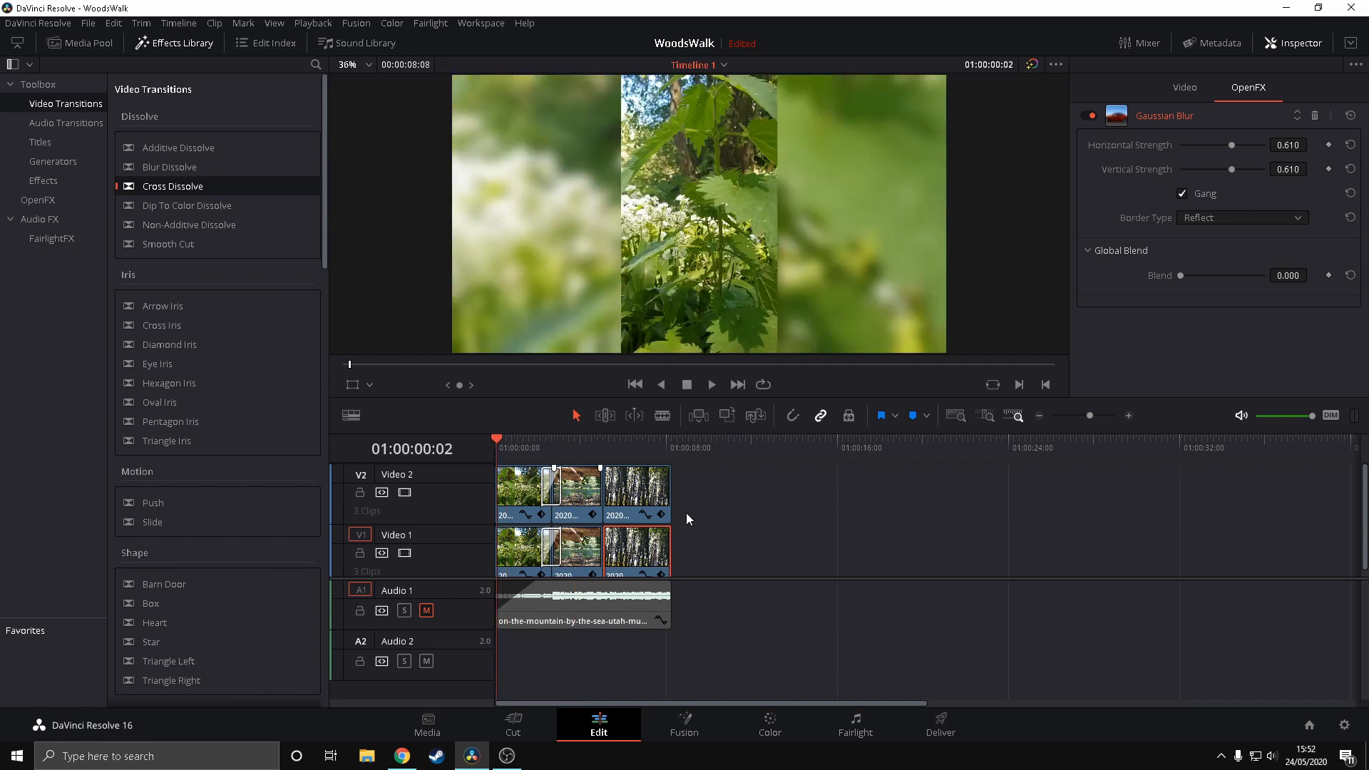
pyautogui.press('space')
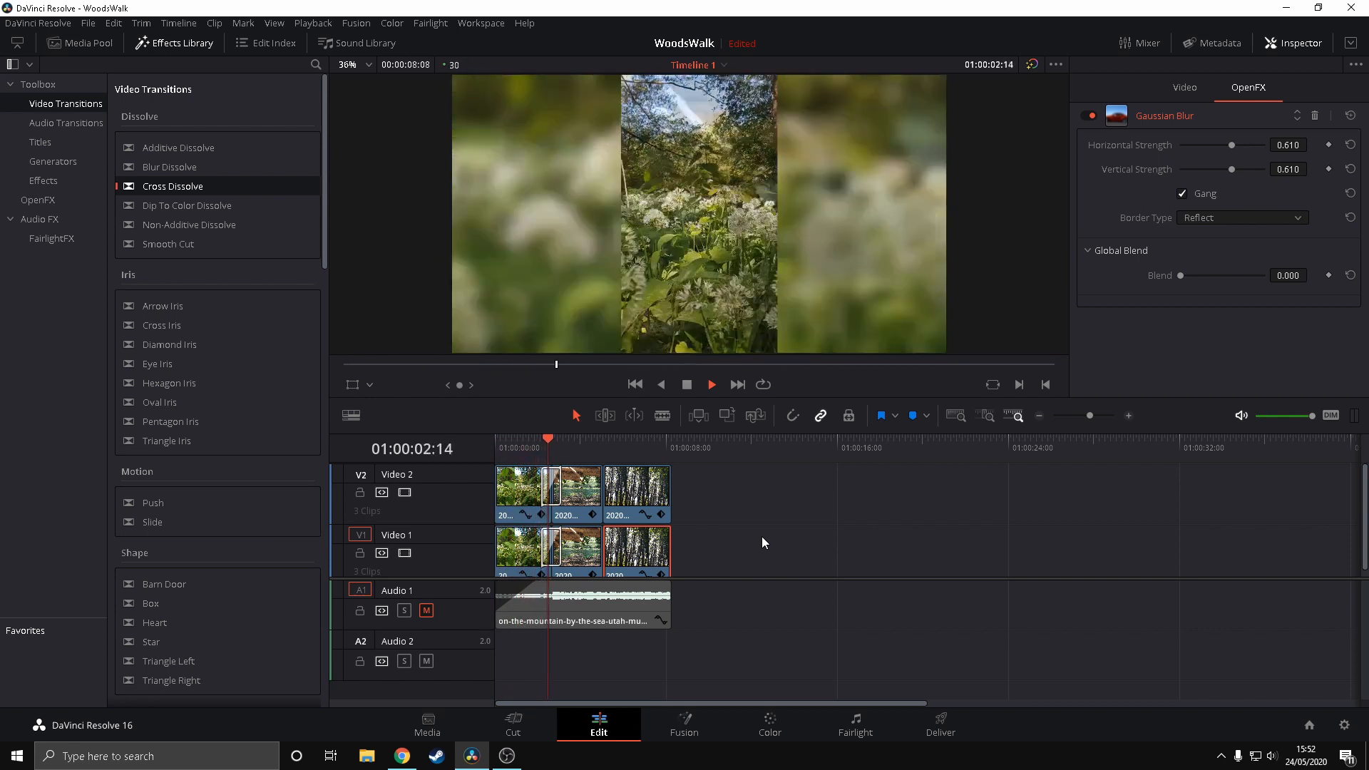
pyautogui.press('space')
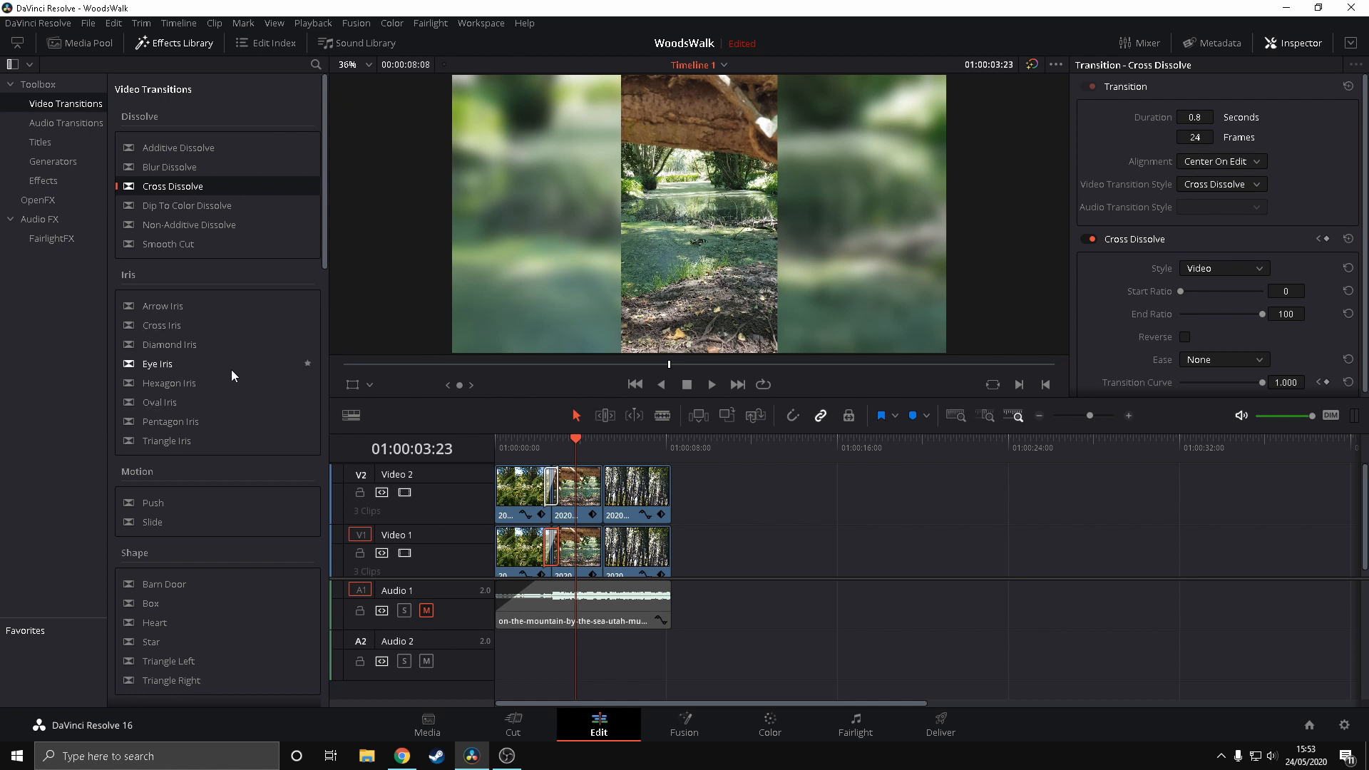
# Try the MrAT-MegaSpinAnti transition between the second and third clips on both Video 2 and Video 1, and play it back
pyautogui.scroll(-5, 233, 365)
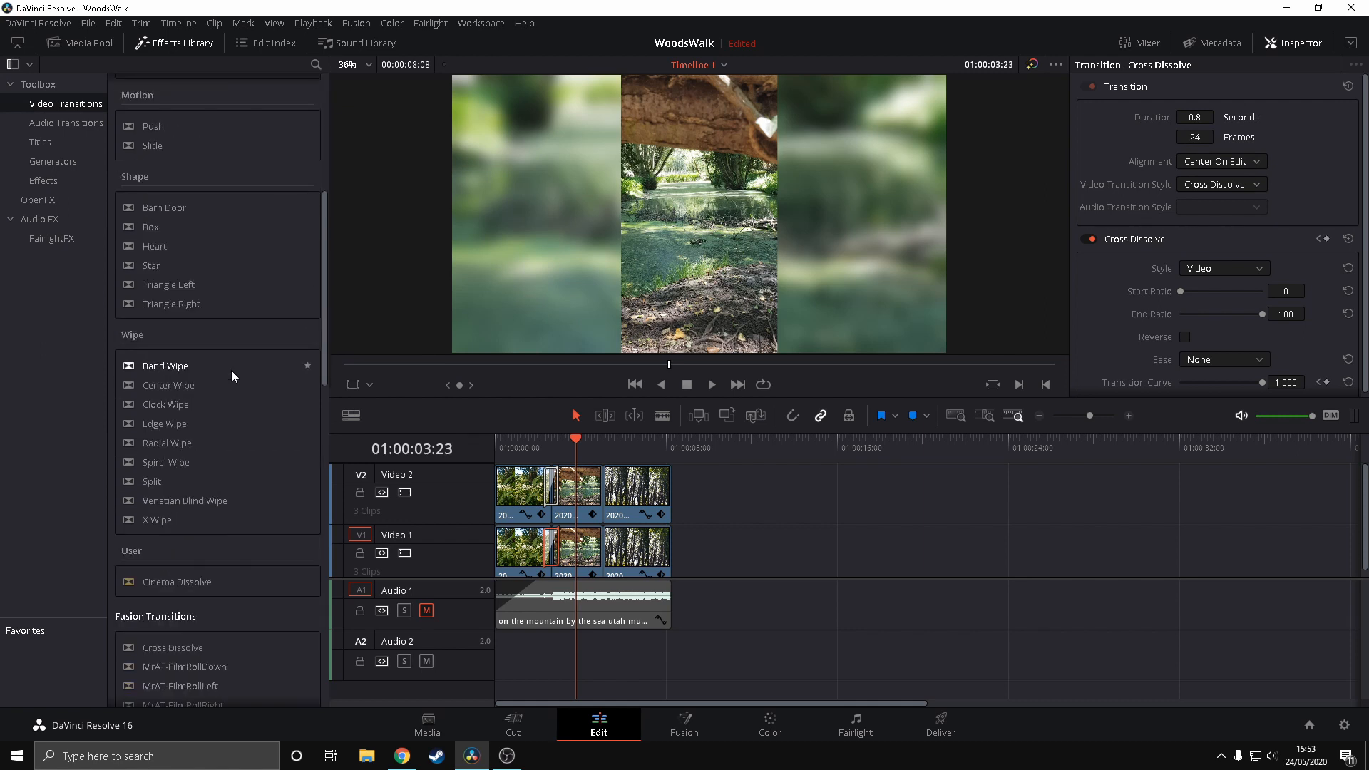
pyautogui.scroll(-5, 231, 370)
pyautogui.scroll(-4, 257, 354)
pyautogui.scroll(3, 254, 353)
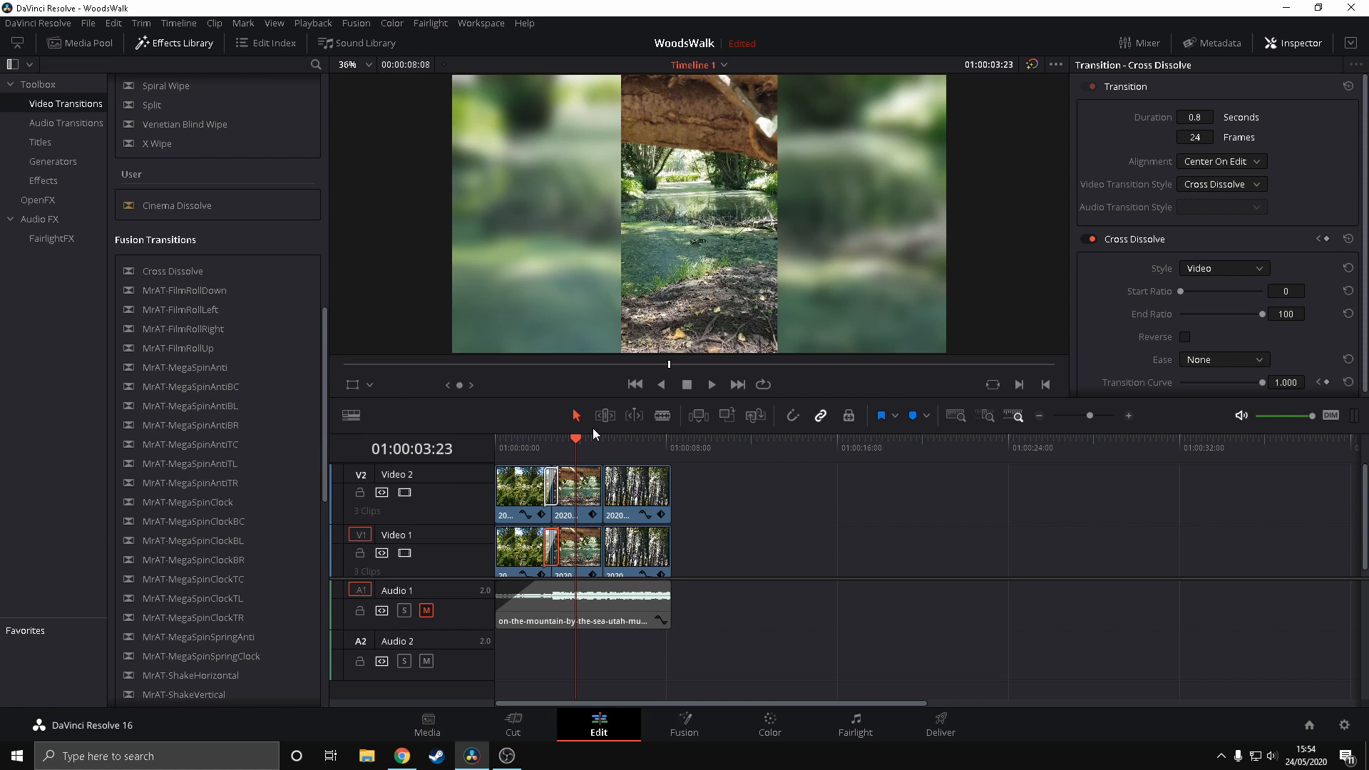
pyautogui.scroll(-3, 264, 253)
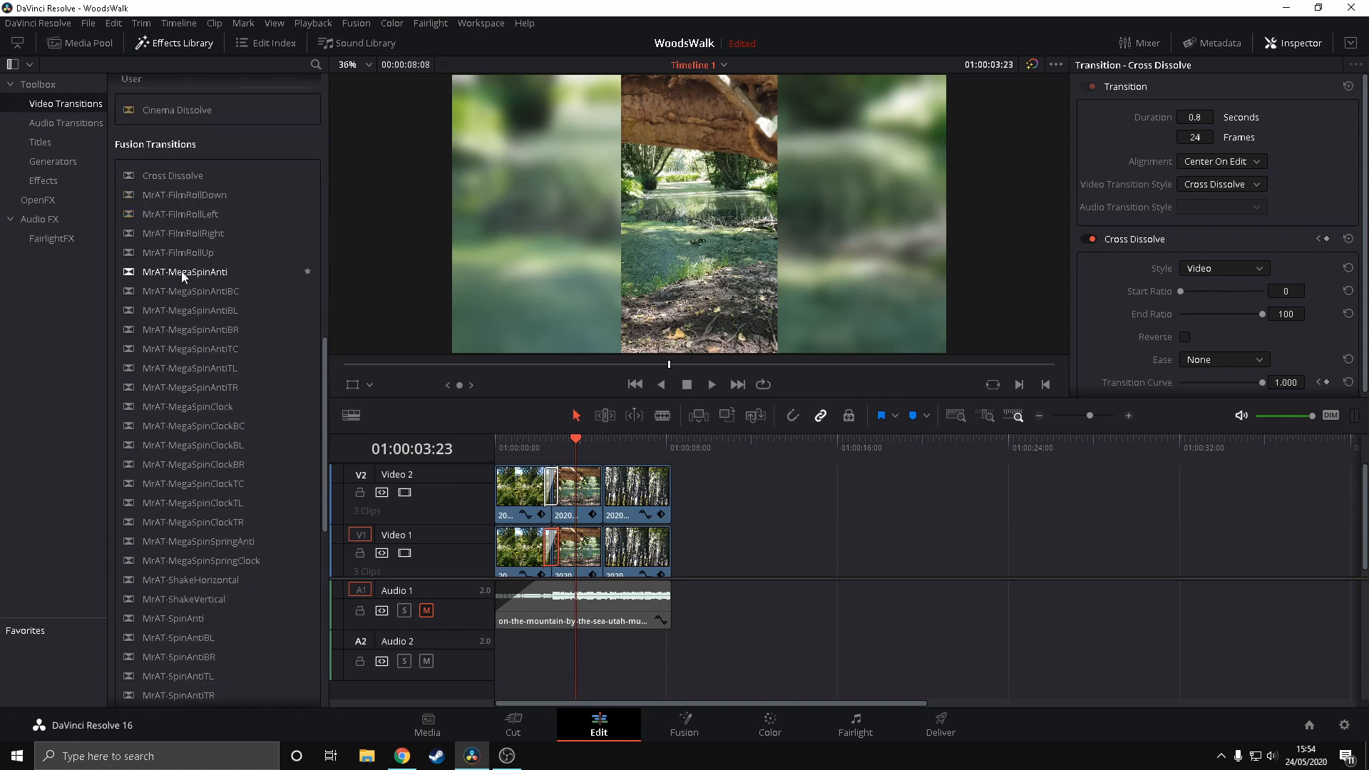
pyautogui.moveTo(181, 272); pyautogui.dragTo(597, 485)
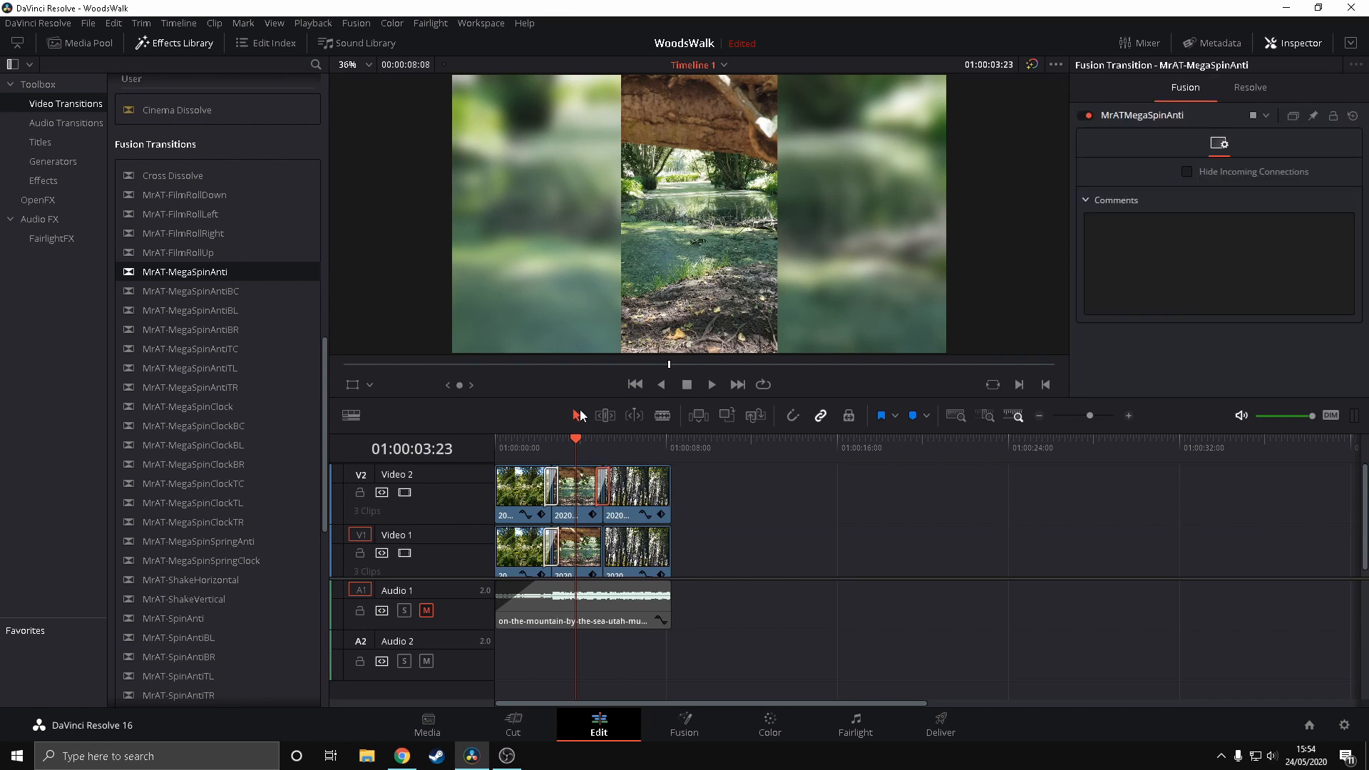
pyautogui.moveTo(183, 271); pyautogui.dragTo(602, 545)
pyautogui.press('space')
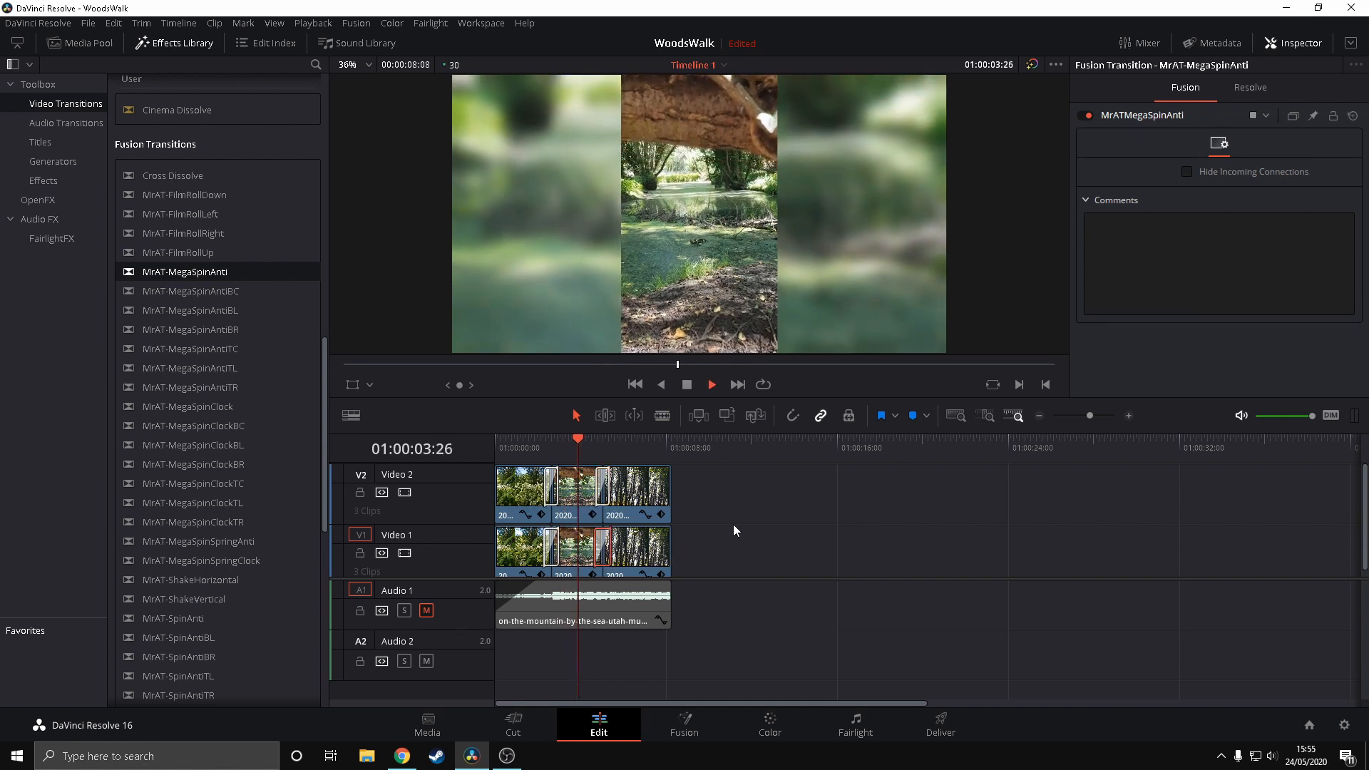
pyautogui.press('space')
pyautogui.click(584, 442)
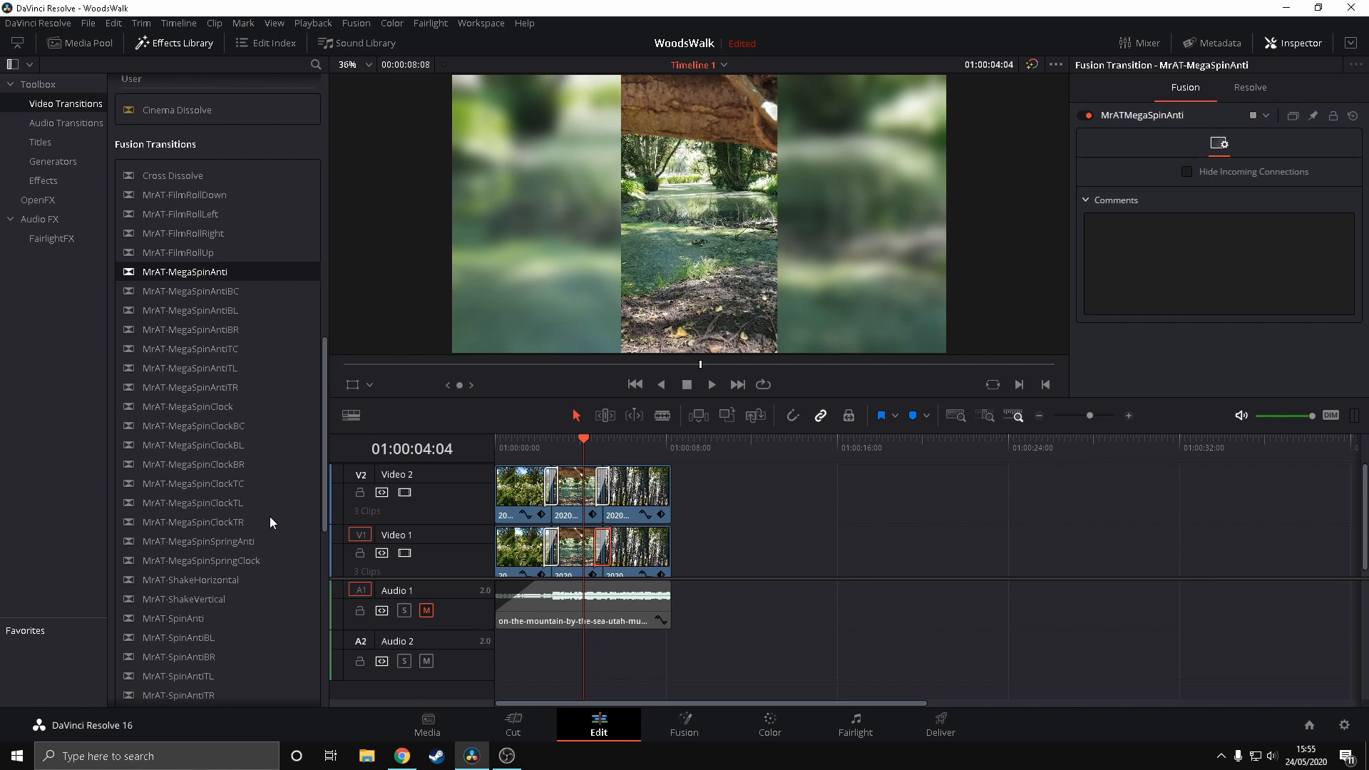
# Try the MrAT-WhipLeft transition between the second and third clips on Video 2 only, and play it back
pyautogui.scroll(-5, 272, 493)
pyautogui.scroll(-5, 271, 493)
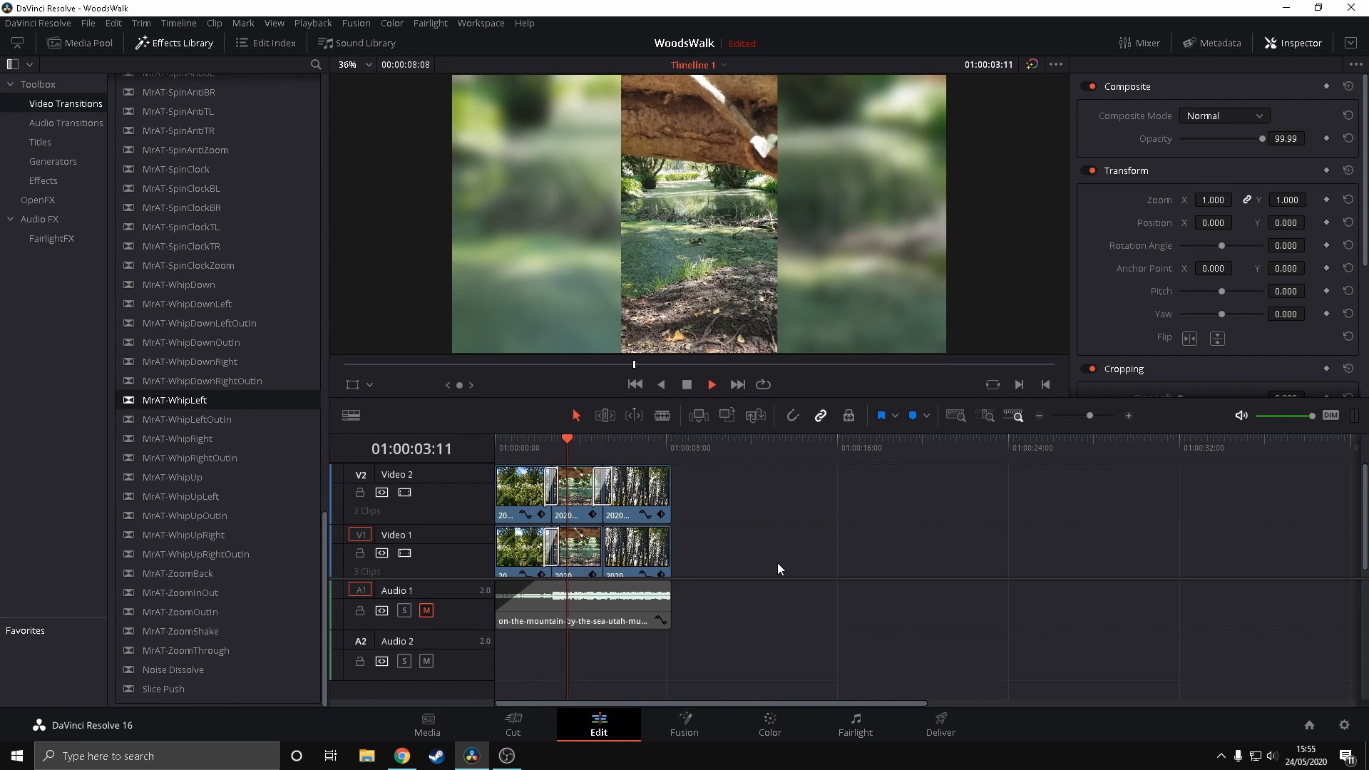
pyautogui.press('space')
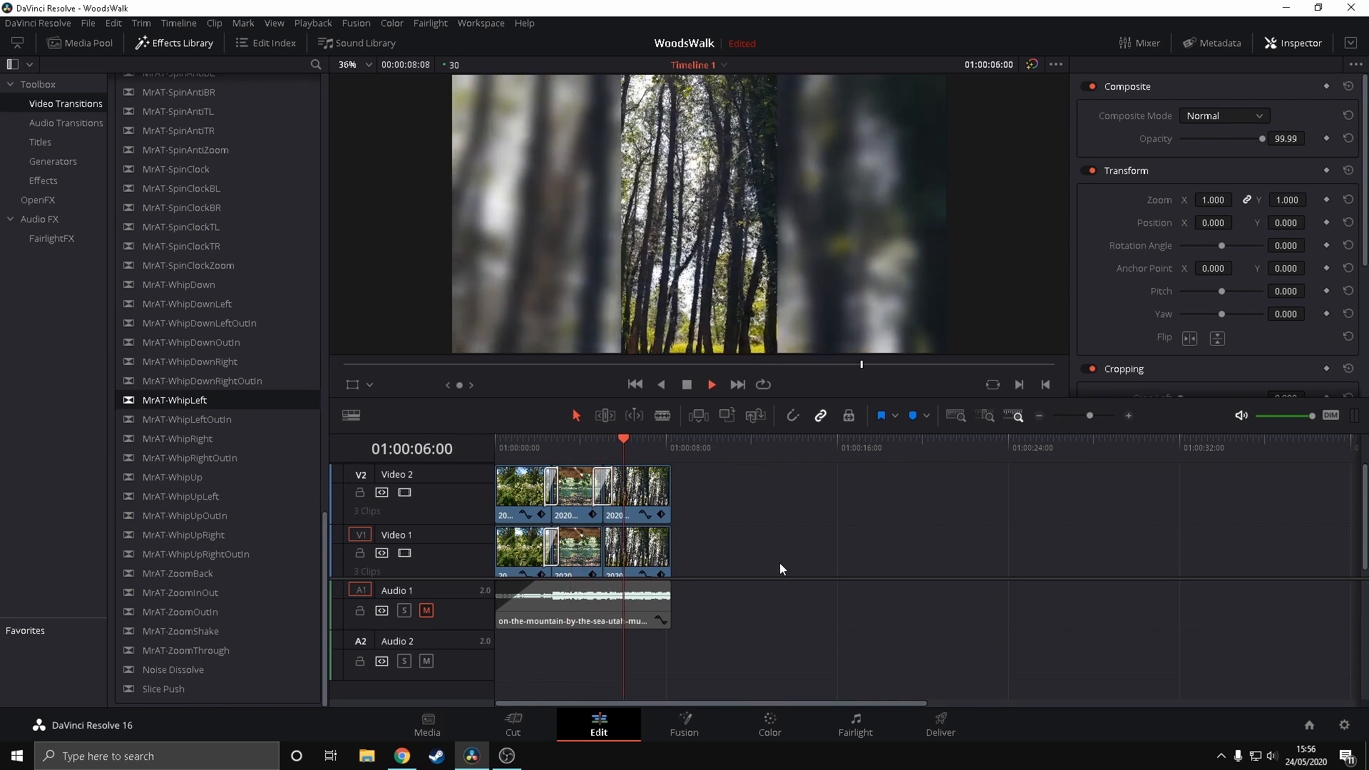
pyautogui.press('space')
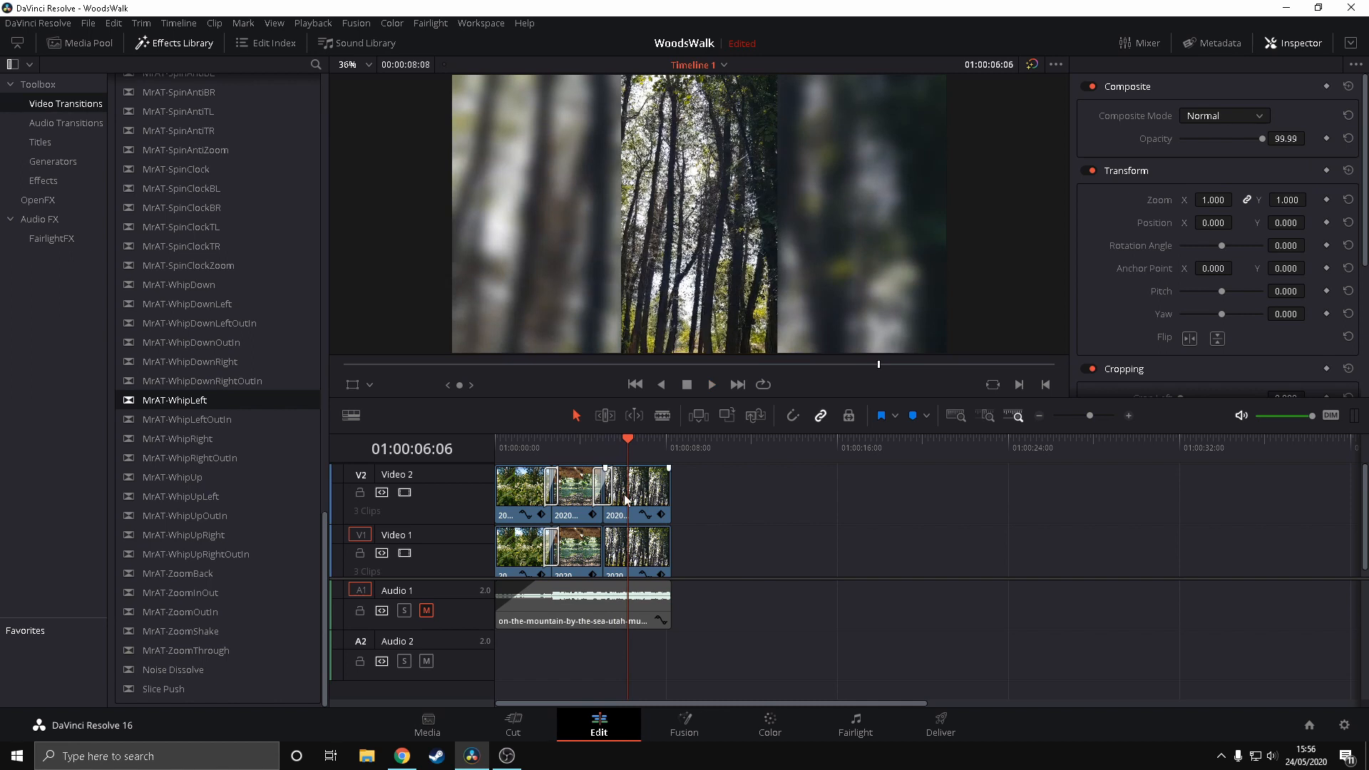
# Replace the MrAT-WhipLeft transition between the second and third Video 2 clips with MrAT-ZoomThrough and play it back
pyautogui.click(599, 489)
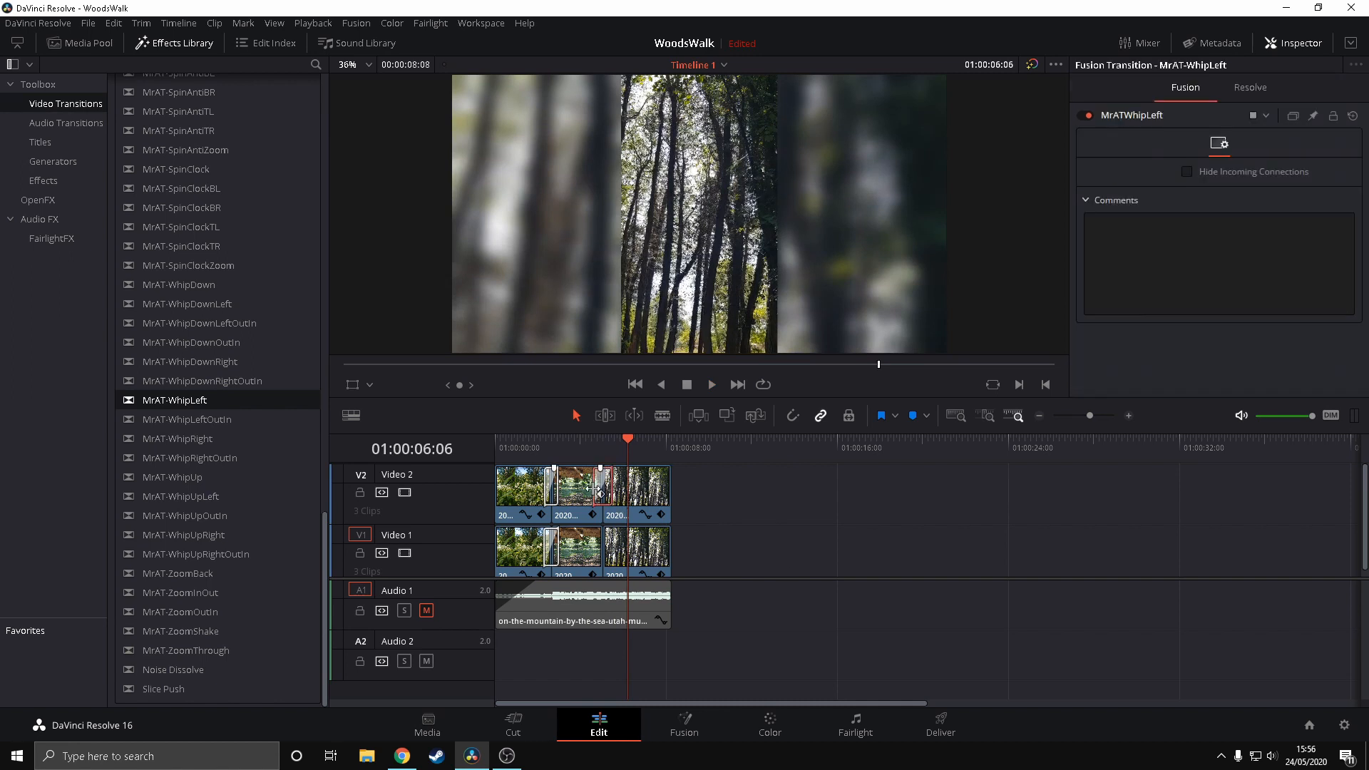
pyautogui.click(802, 514)
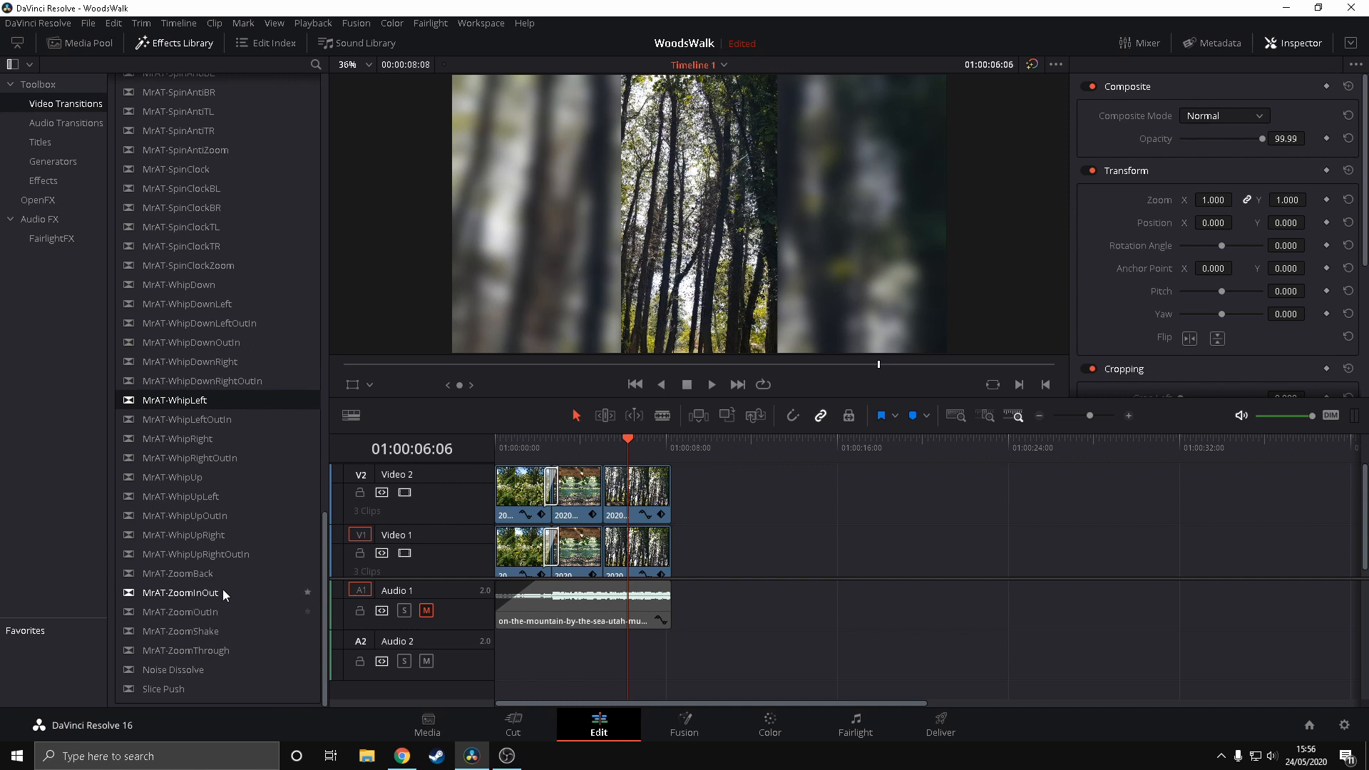
pyautogui.moveTo(177, 648); pyautogui.dragTo(605, 484)
pyautogui.press('/')
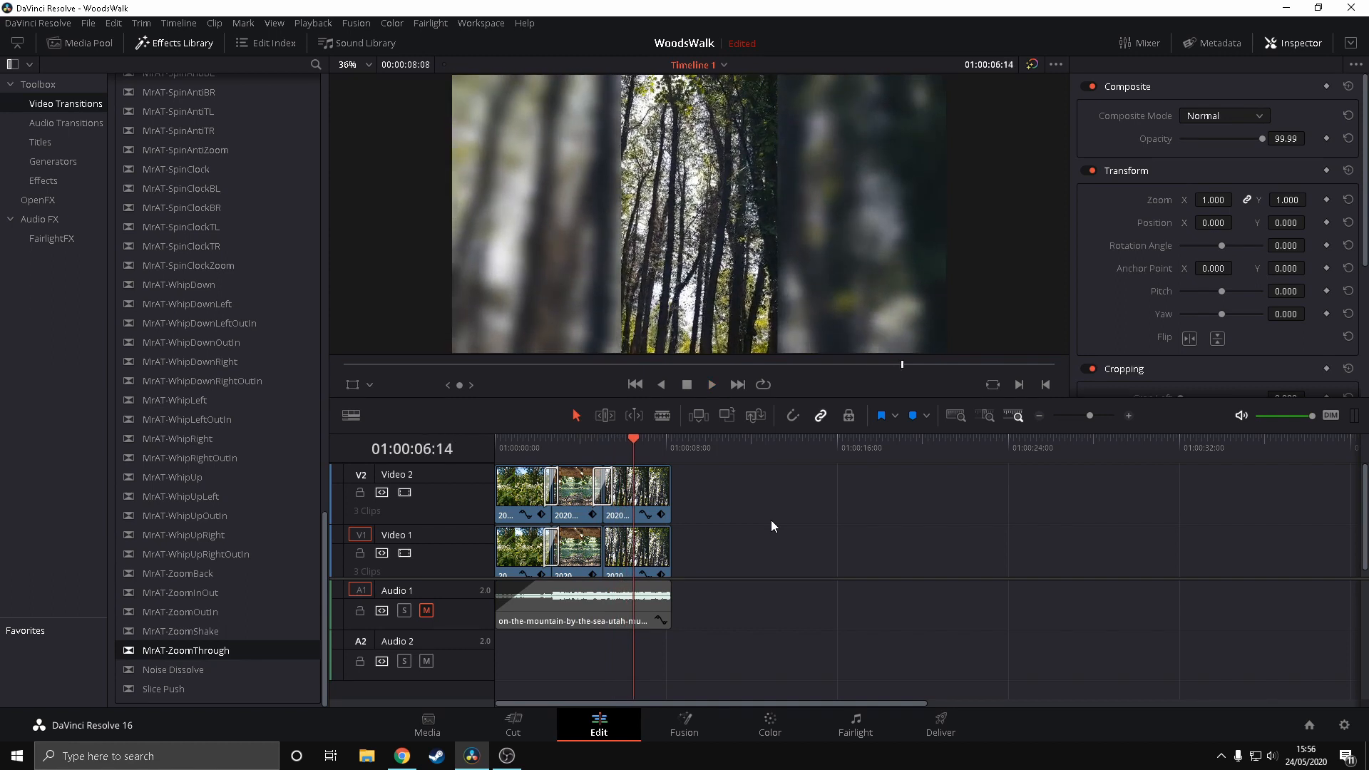
pyautogui.moveTo(597, 485); pyautogui.dragTo(594, 483)
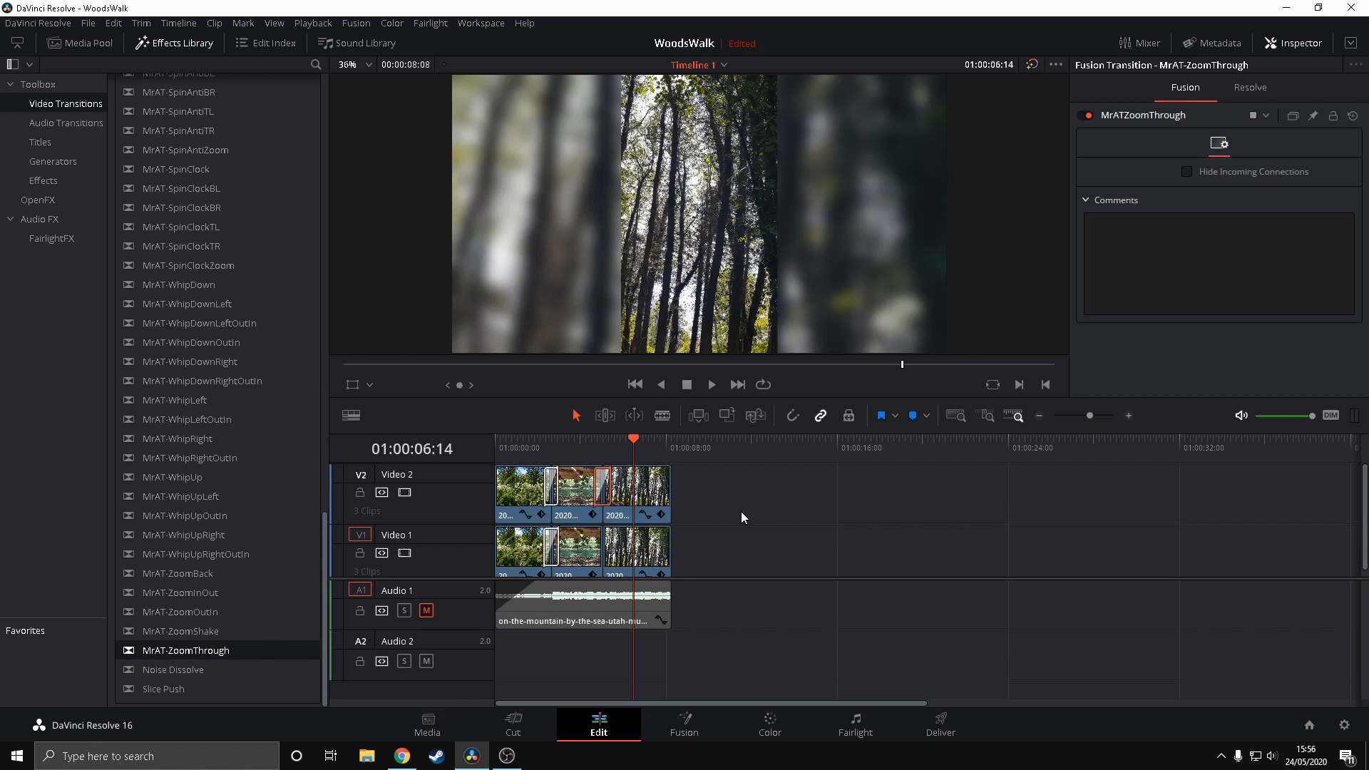